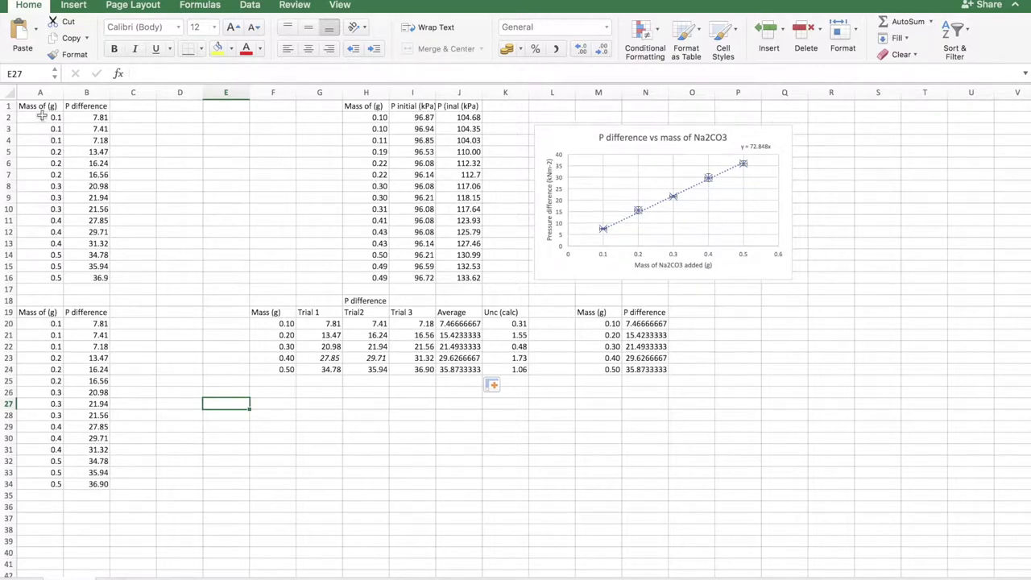
Review the mass and P difference data, checking the values and formulas in A2 and B2.
left_click_drag(36, 106, 84, 282)
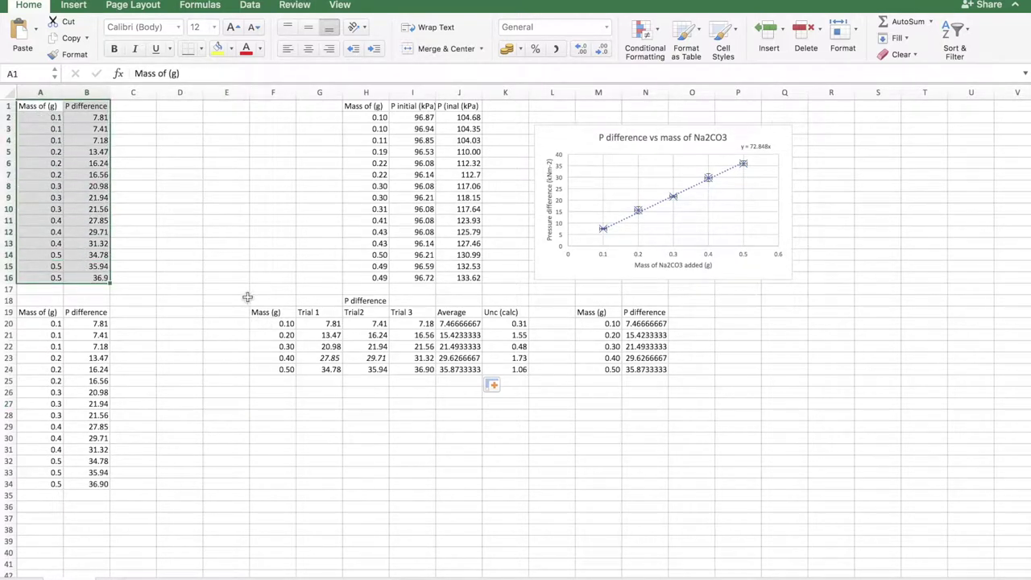
left_click(179, 197)
left_click(45, 116)
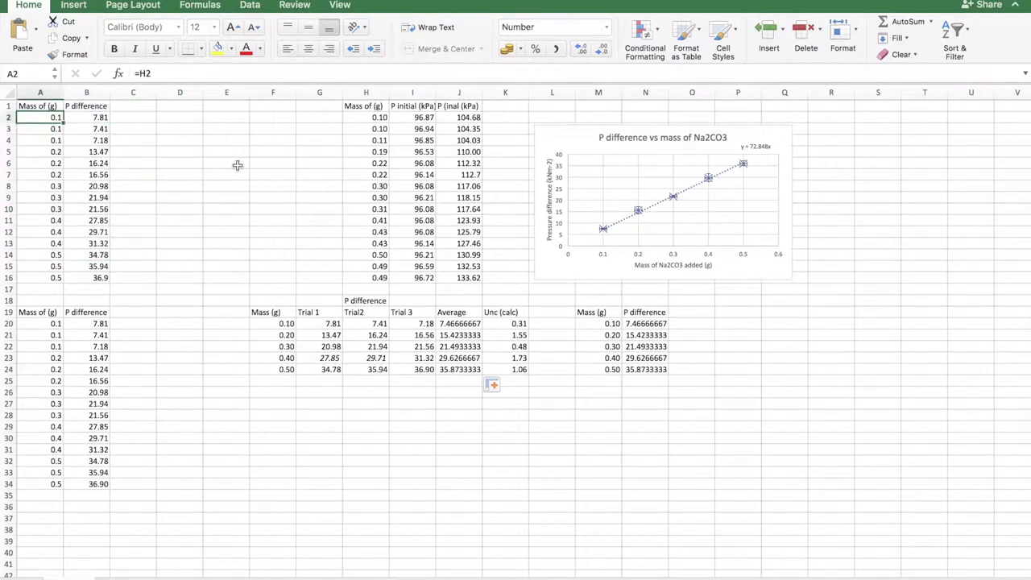
key("Right")
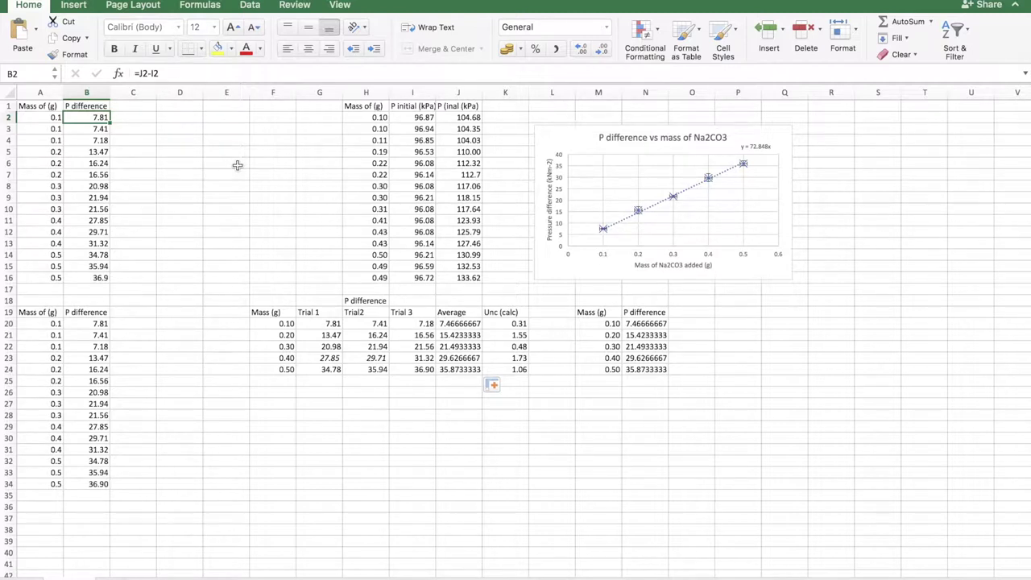
key("Left")
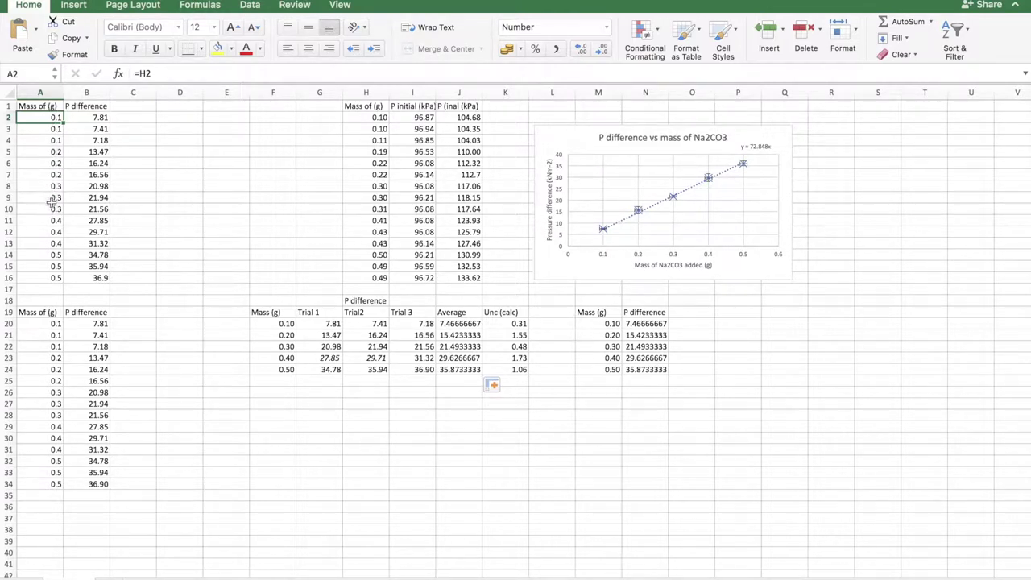
left_click(92, 116)
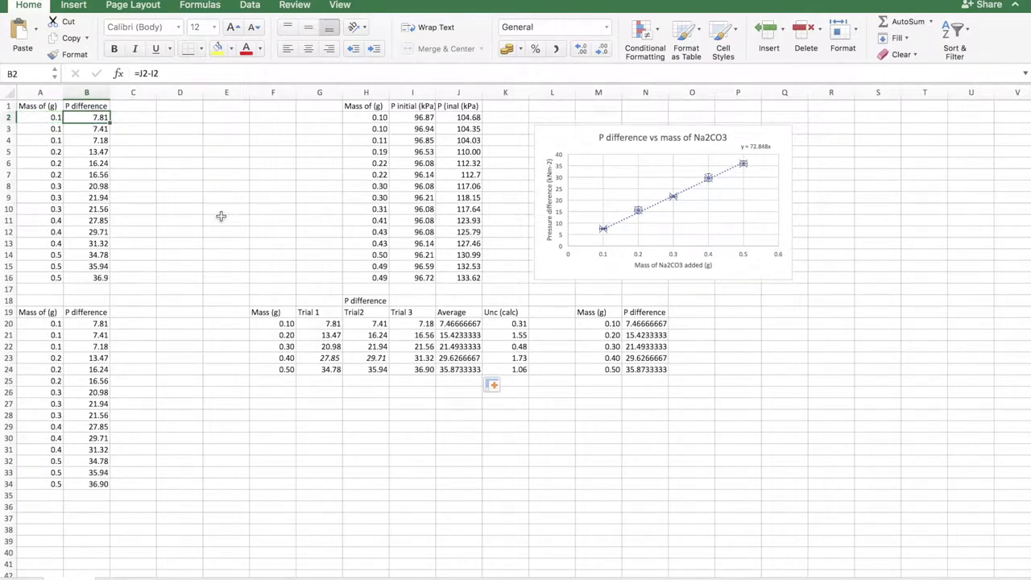
left_click_drag(49, 105, 101, 279)
left_click(242, 301)
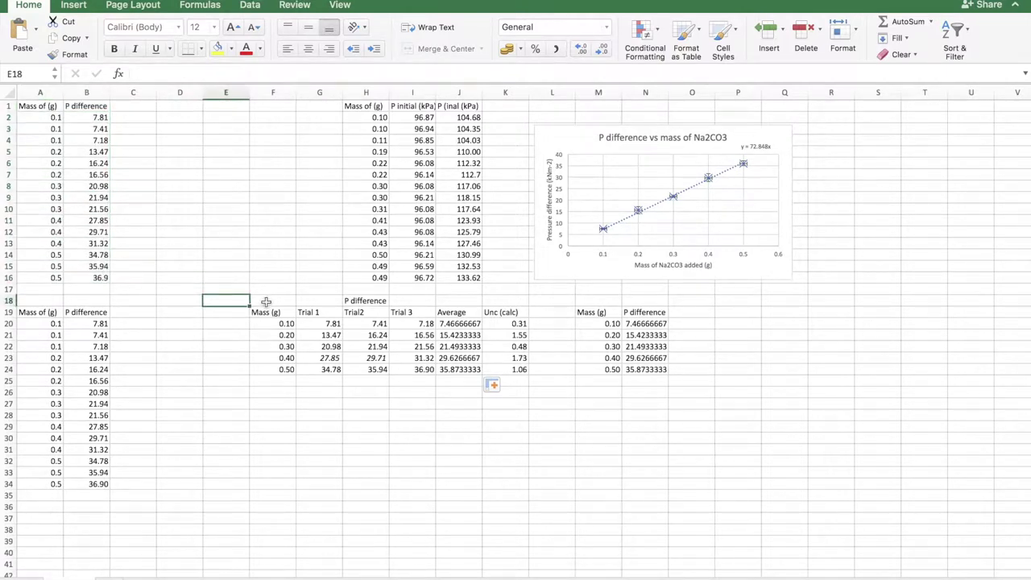
Match the 0.1 g and 0.2 g masses in column A to their trial readings in the table.
left_click(265, 312)
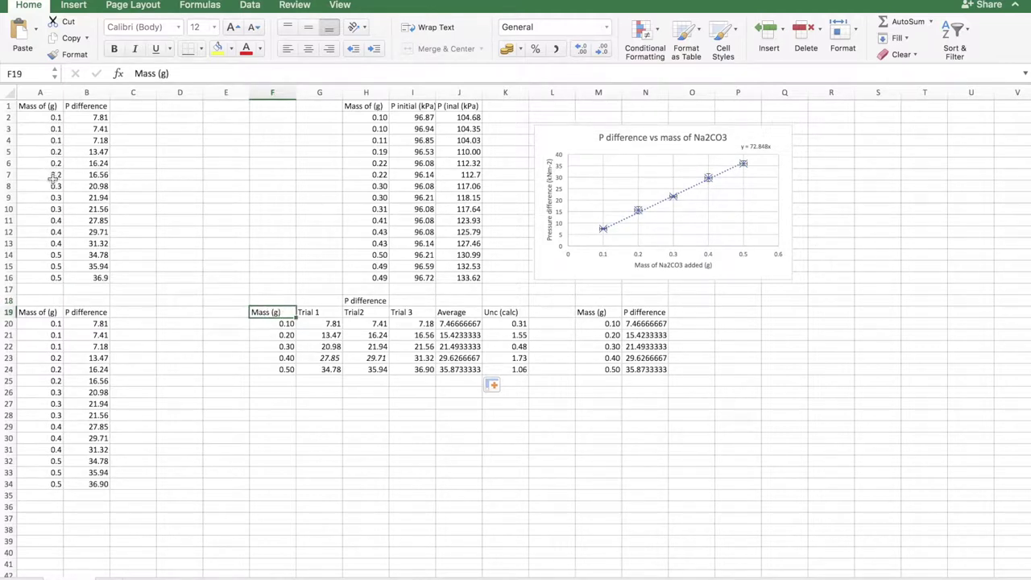
left_click(279, 323)
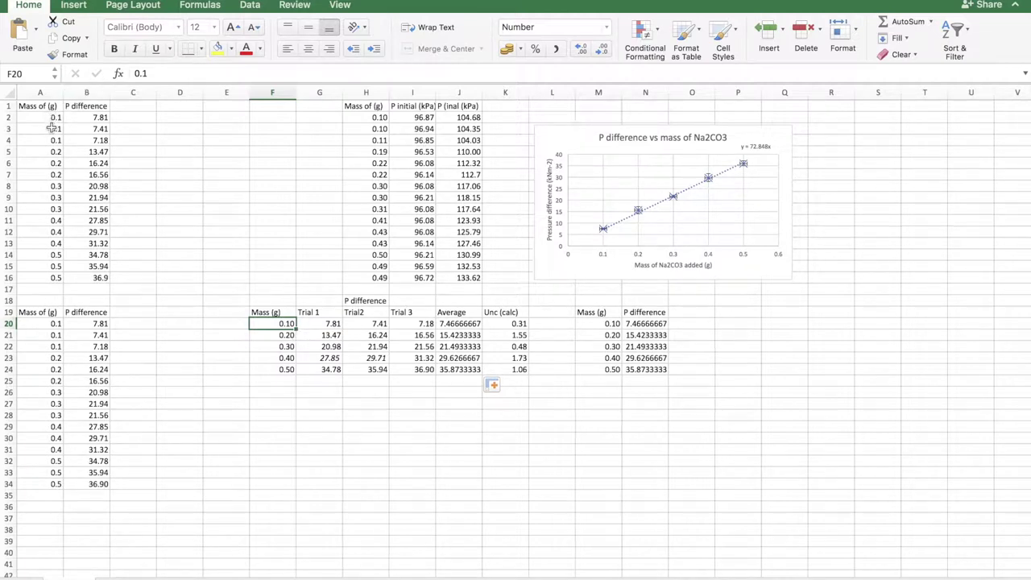
left_click_drag(49, 122, 50, 140)
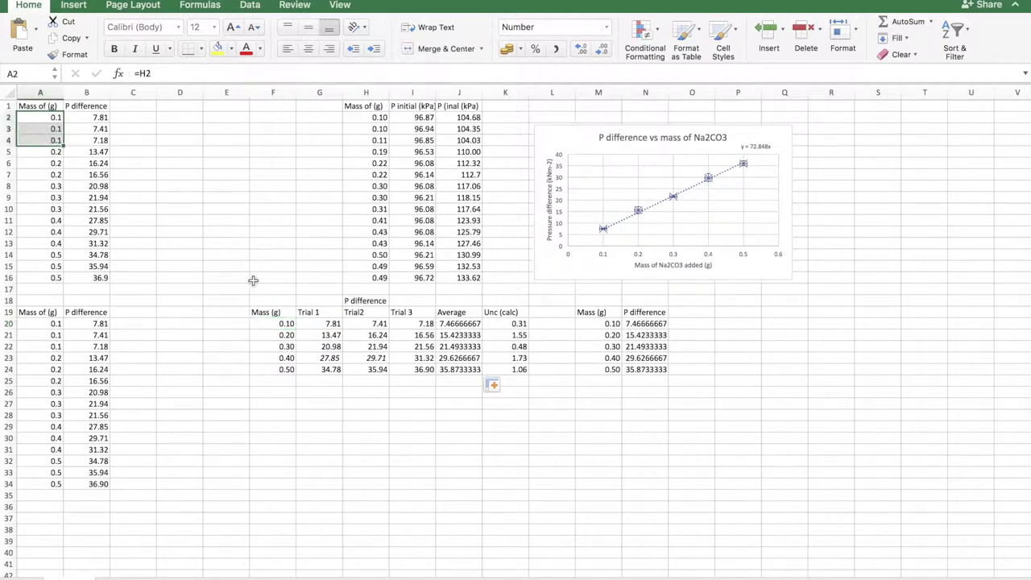
left_click(282, 323)
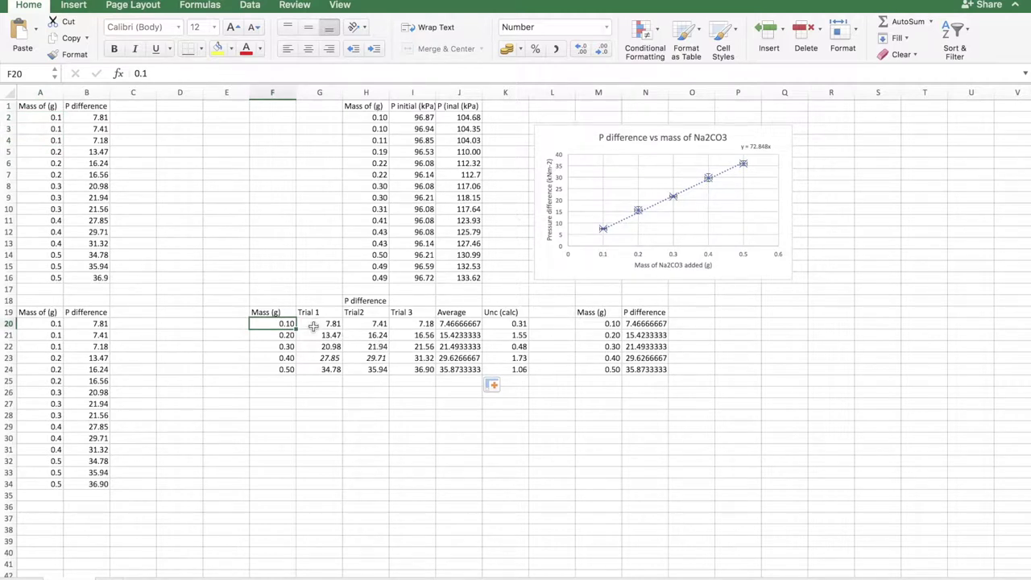
left_click_drag(107, 123, 425, 323)
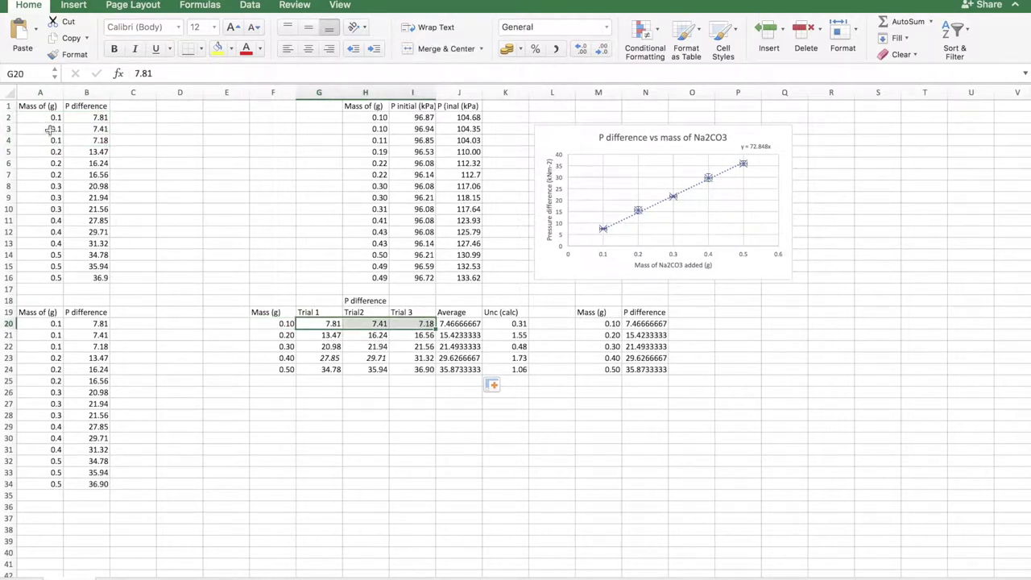
left_click_drag(51, 151, 51, 174)
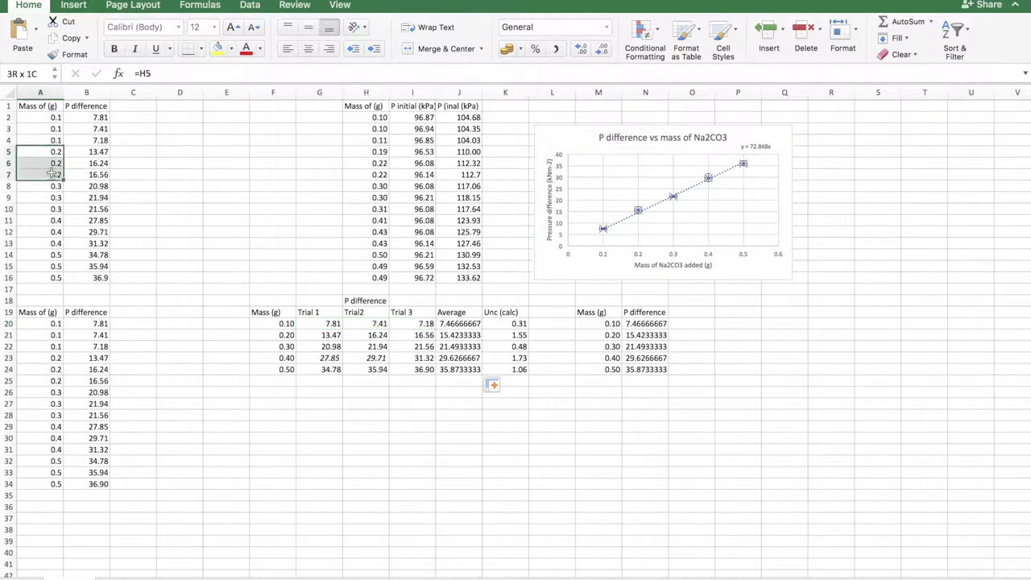
left_click(287, 337)
left_click_drag(316, 338, 409, 338)
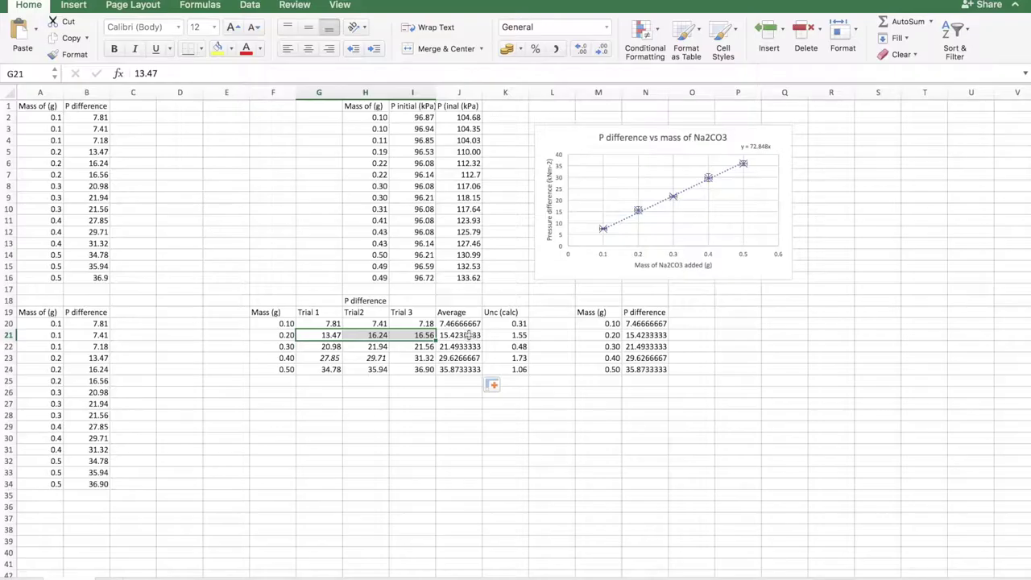
Enter =(G20+H20+I20)/3 in J20 and fill it down to J24.
left_click(460, 324)
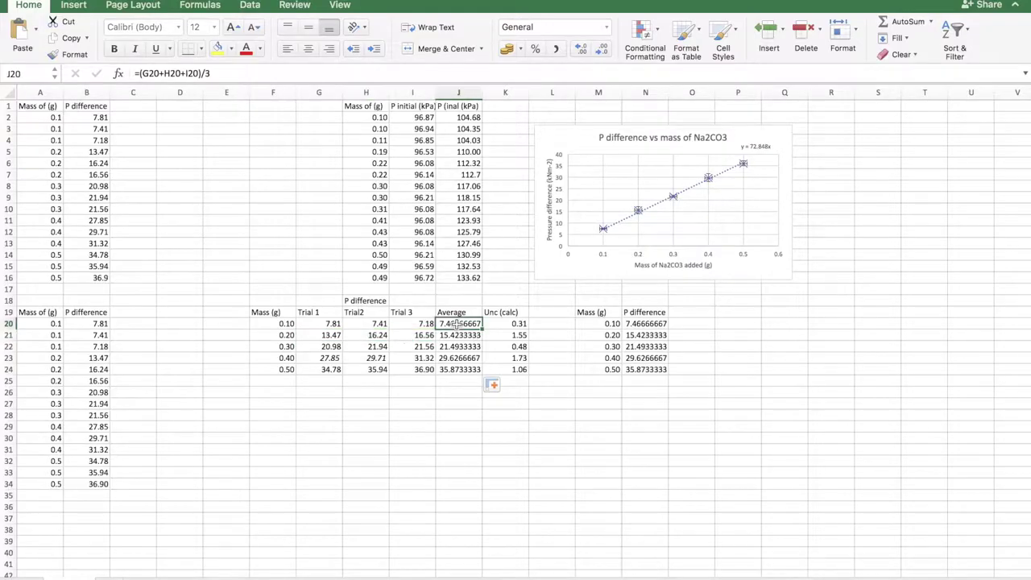
left_click(141, 73)
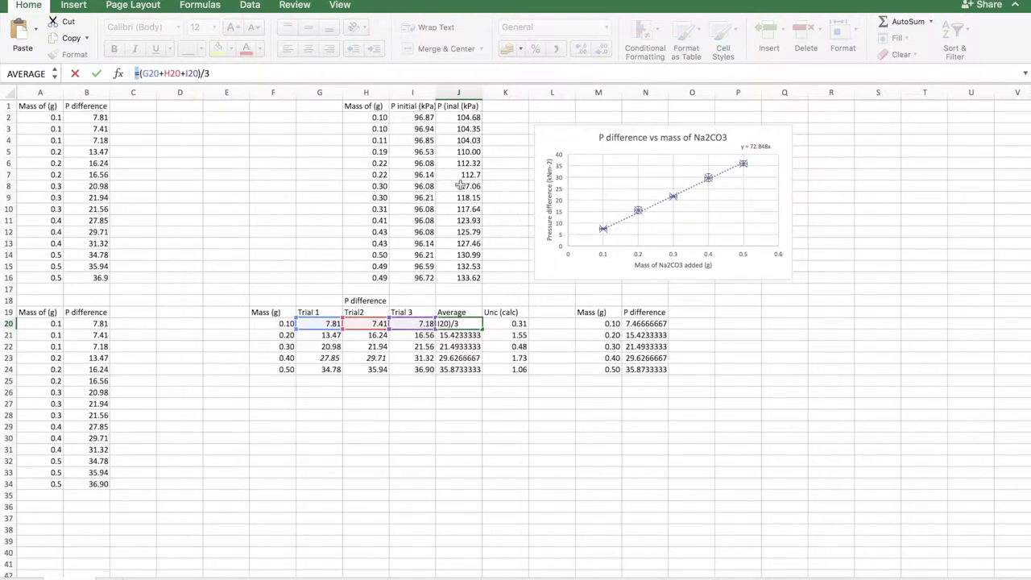
left_click(207, 72)
key("Return")
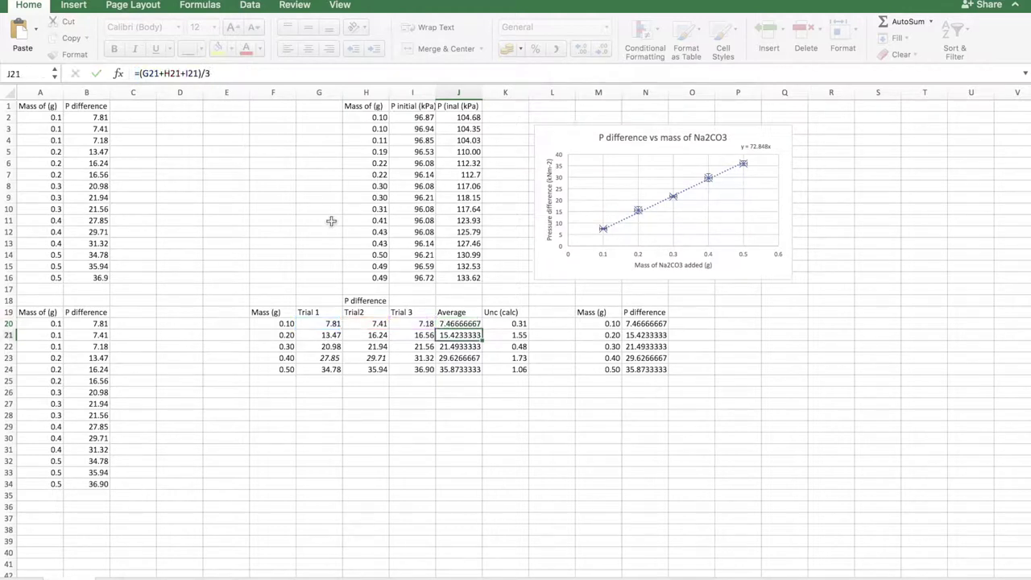
left_click(475, 323)
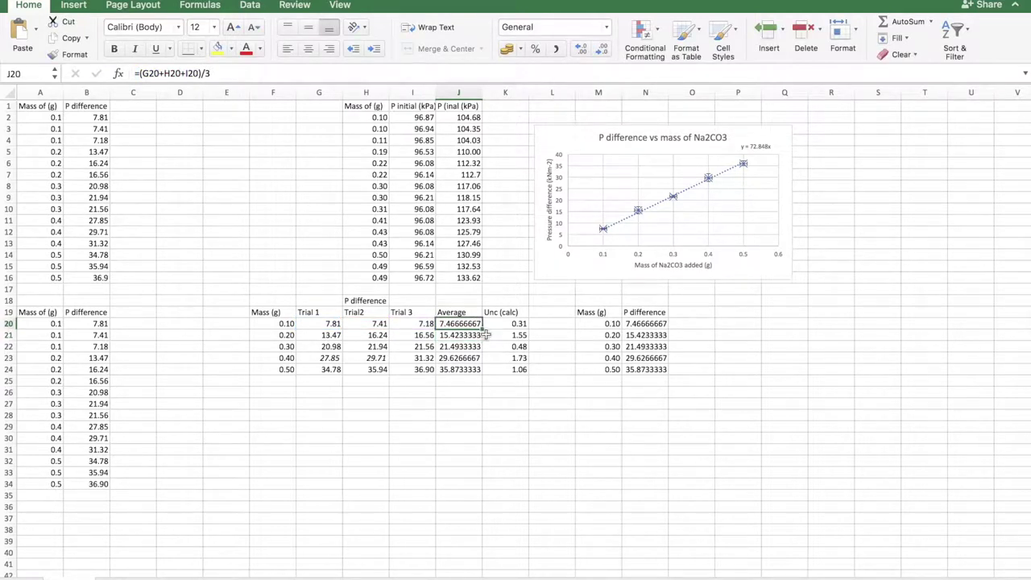
left_click_drag(482, 330, 482, 377)
left_click_drag(482, 329, 479, 374)
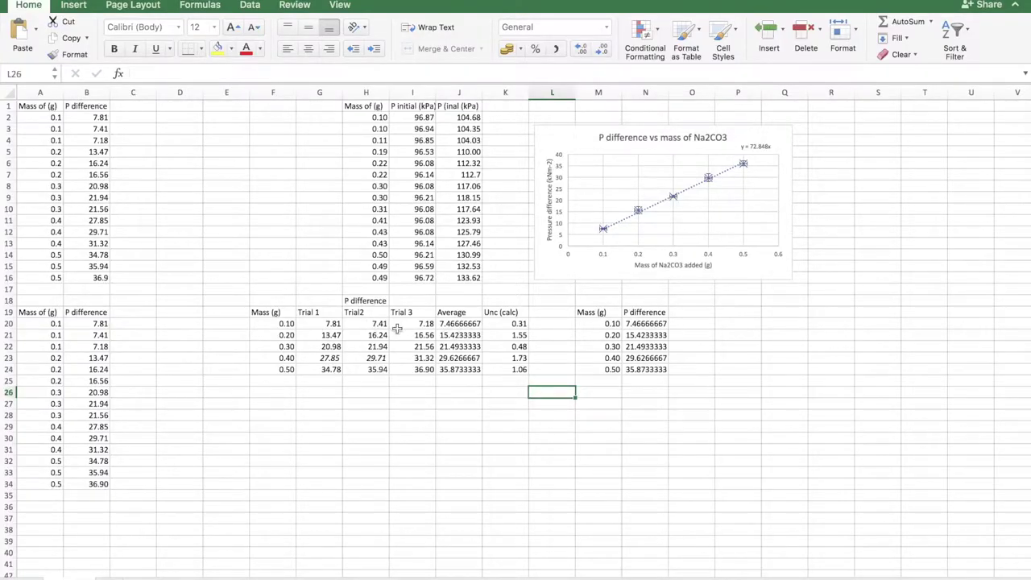
Set K20 to =(G20-I20)/2 and K21 to =(I21-G21)/2.
left_click(447, 323)
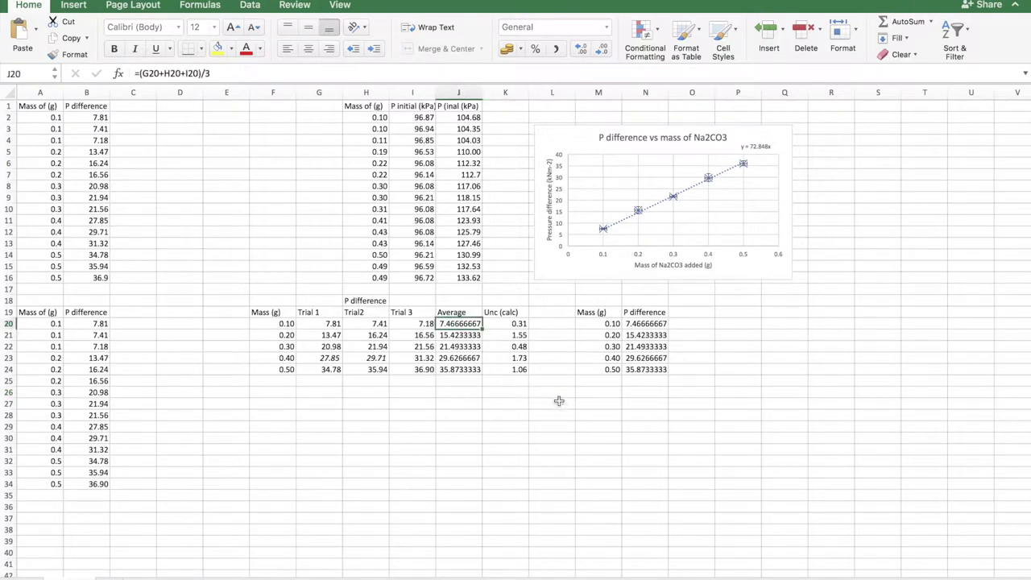
left_click(514, 325)
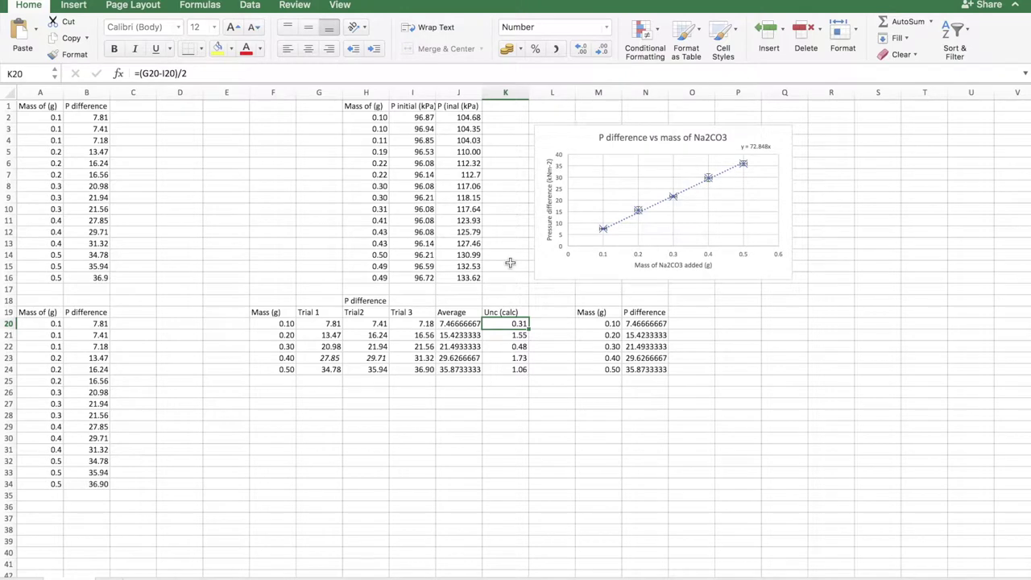
left_click(150, 73)
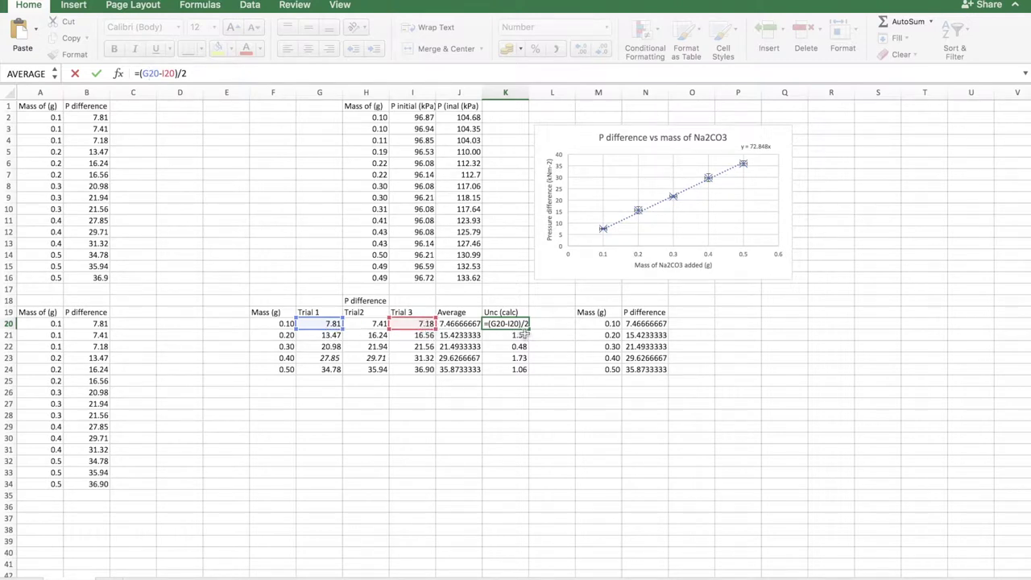
key("Return")
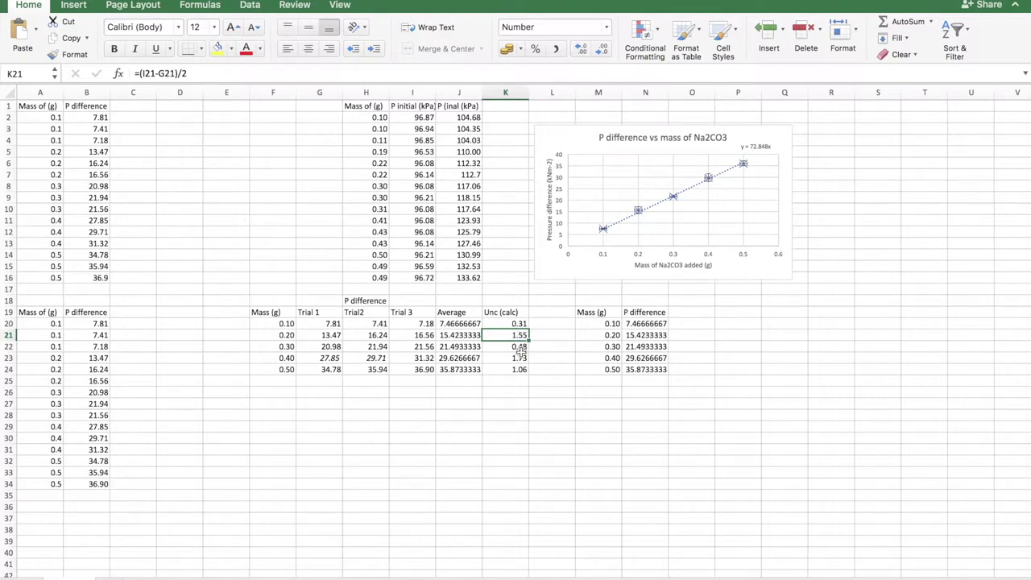
left_click(144, 74)
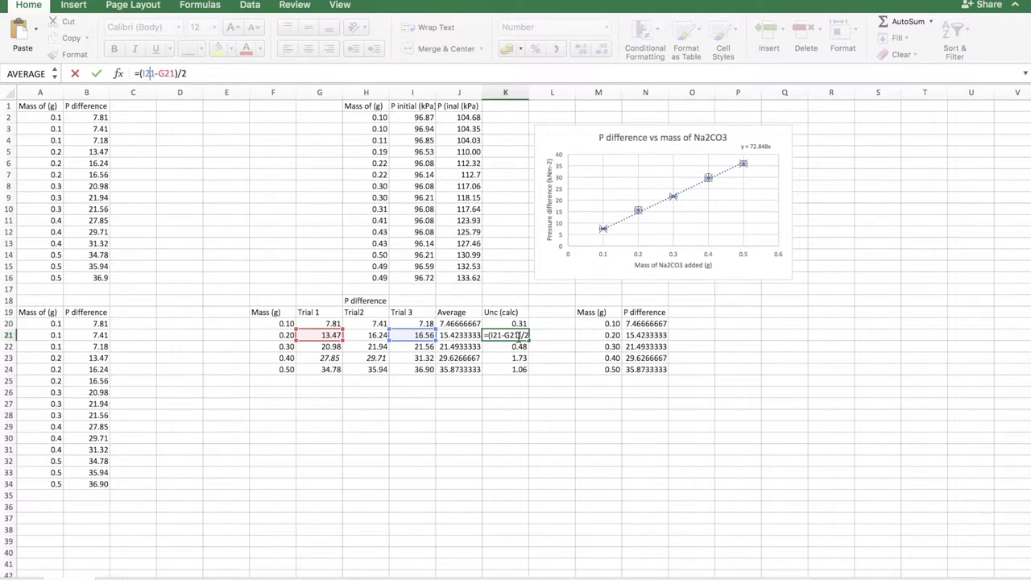
left_click(542, 382)
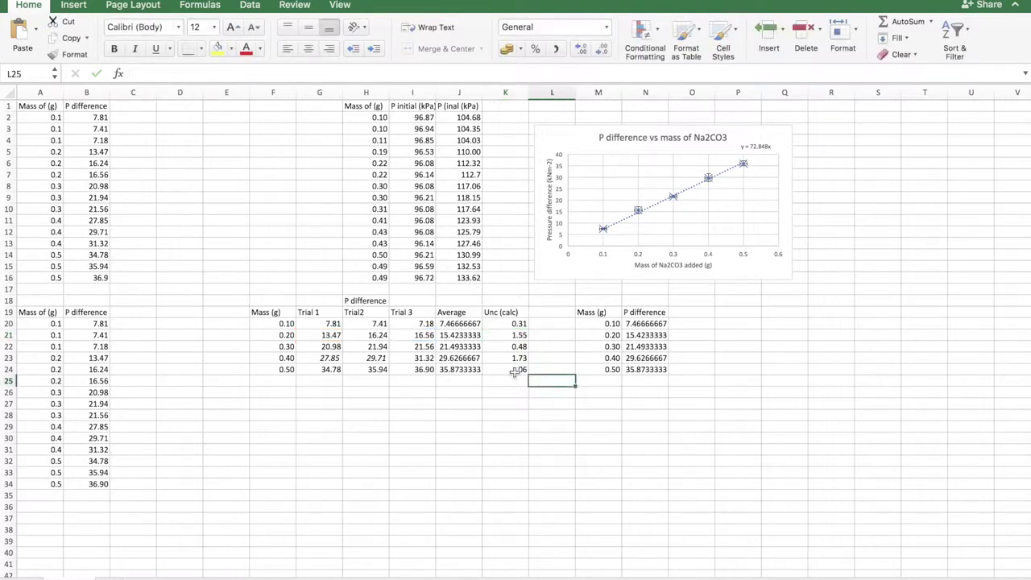
Check the K20 and K21 uncertainty formulas against the Trial 3 reading in I21.
left_click(409, 338)
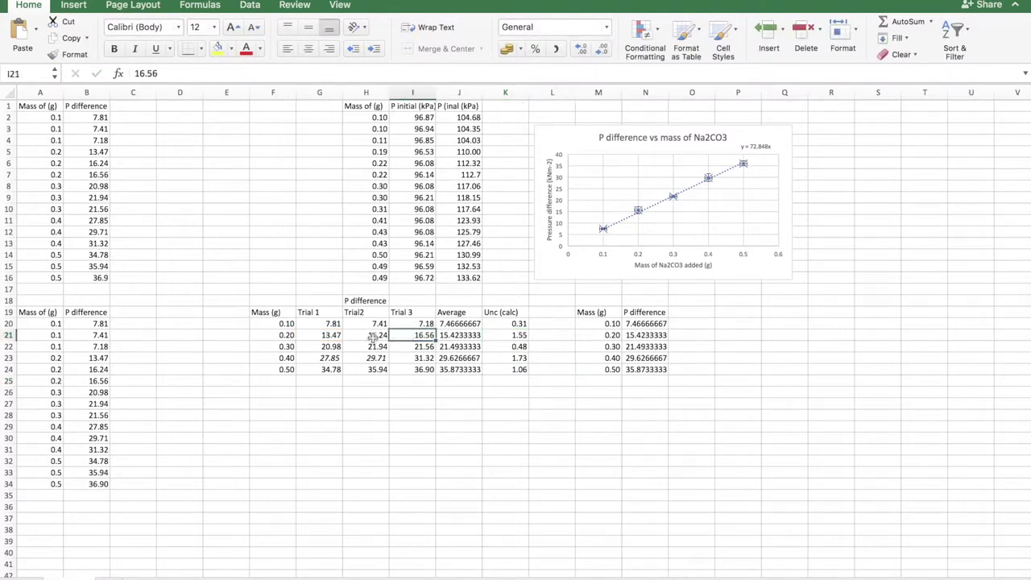
left_click(509, 321)
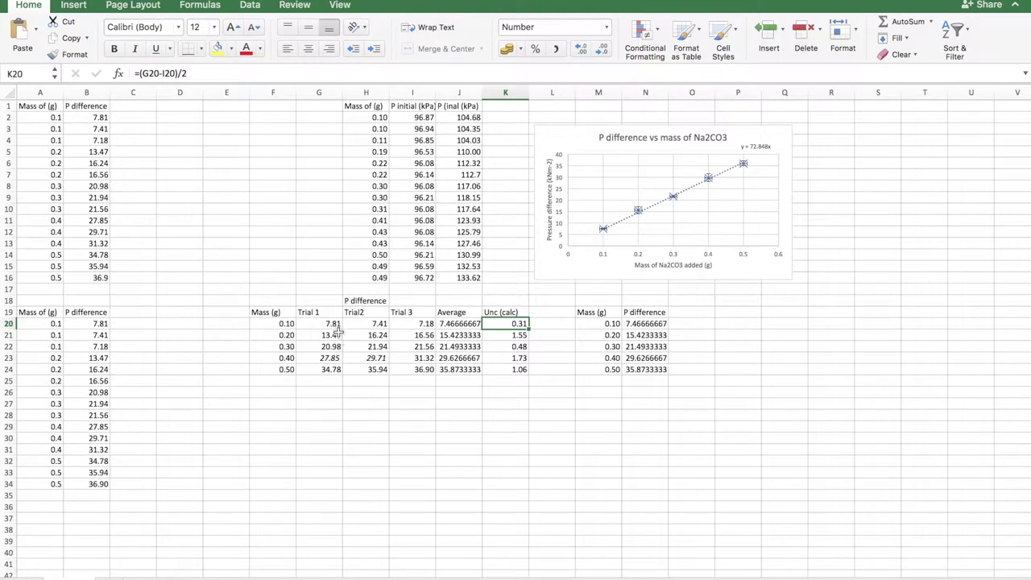
left_click(493, 332)
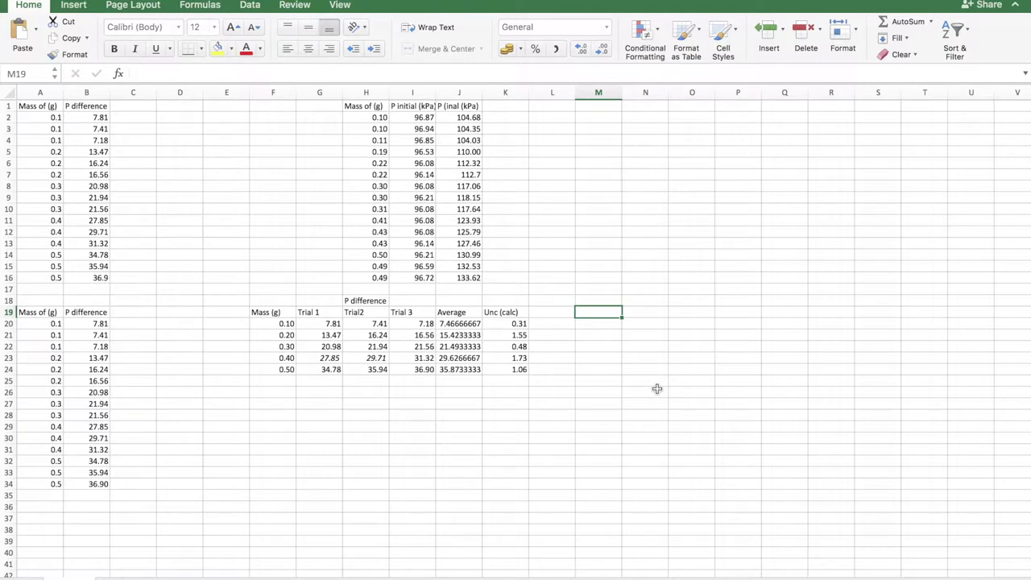
Add the Dep heading and fill column M with =F20 mass links down to row 24.
type("d")
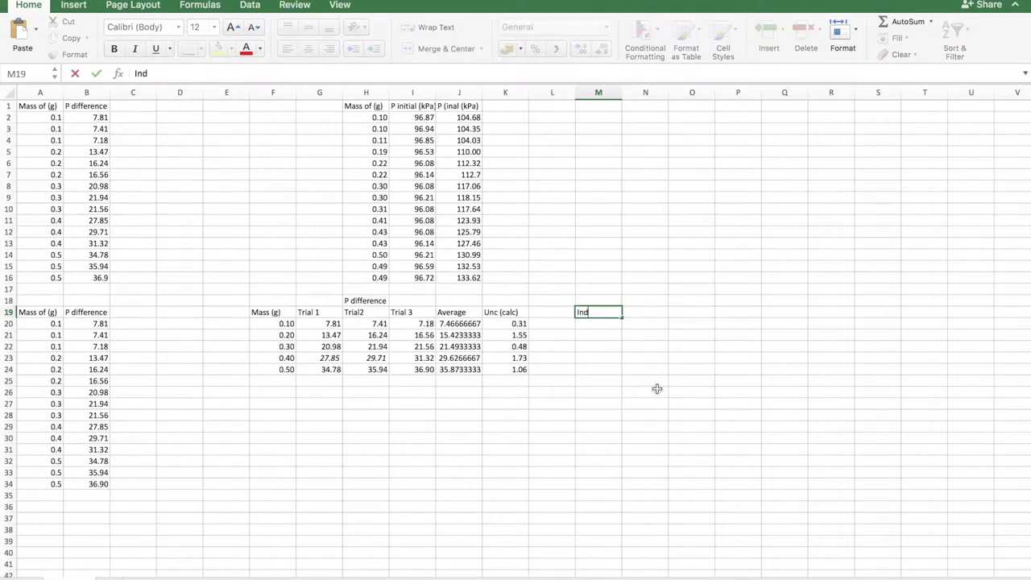
left_click(630, 312)
type("De")
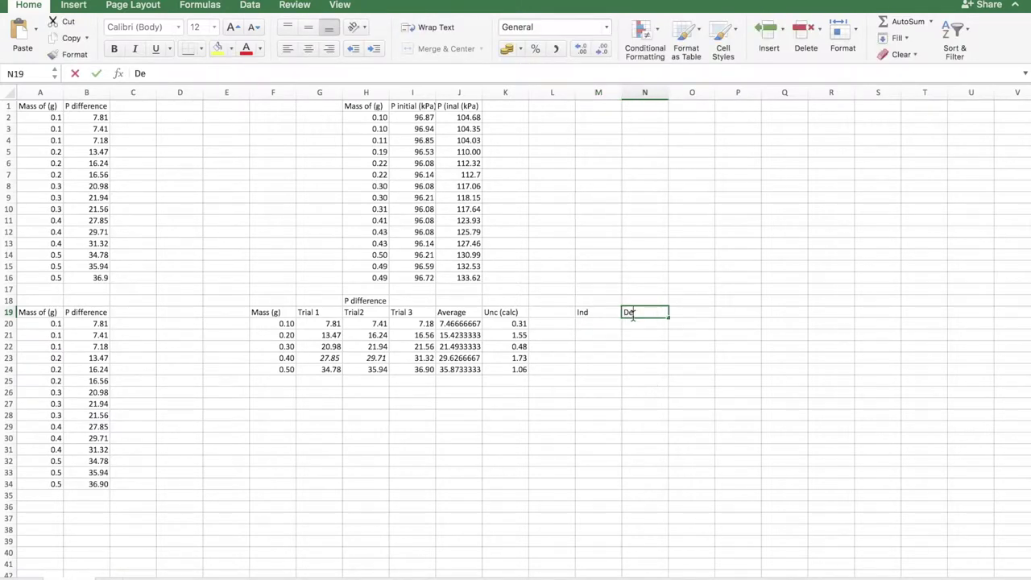
type("p")
left_click(584, 324)
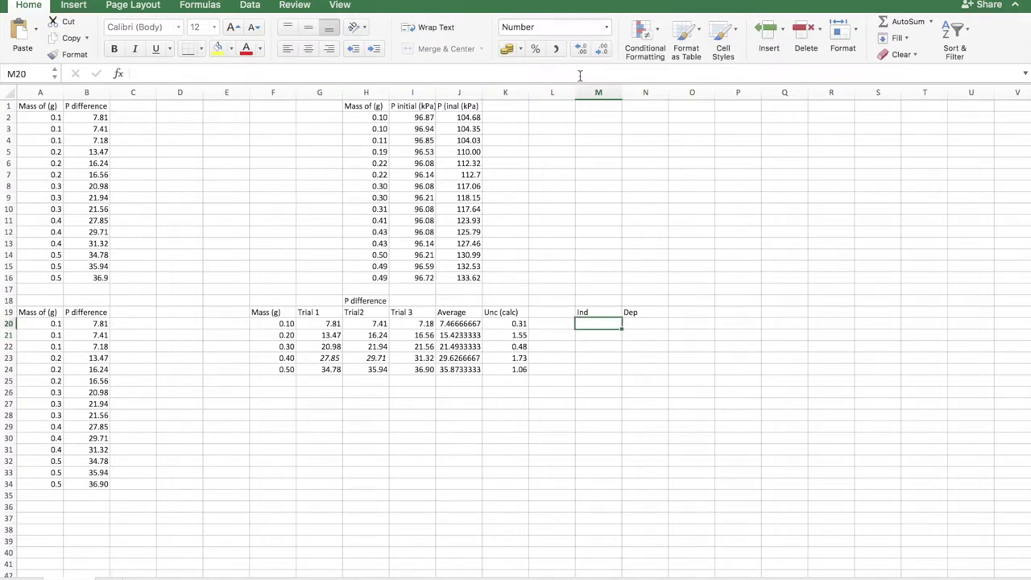
type("=")
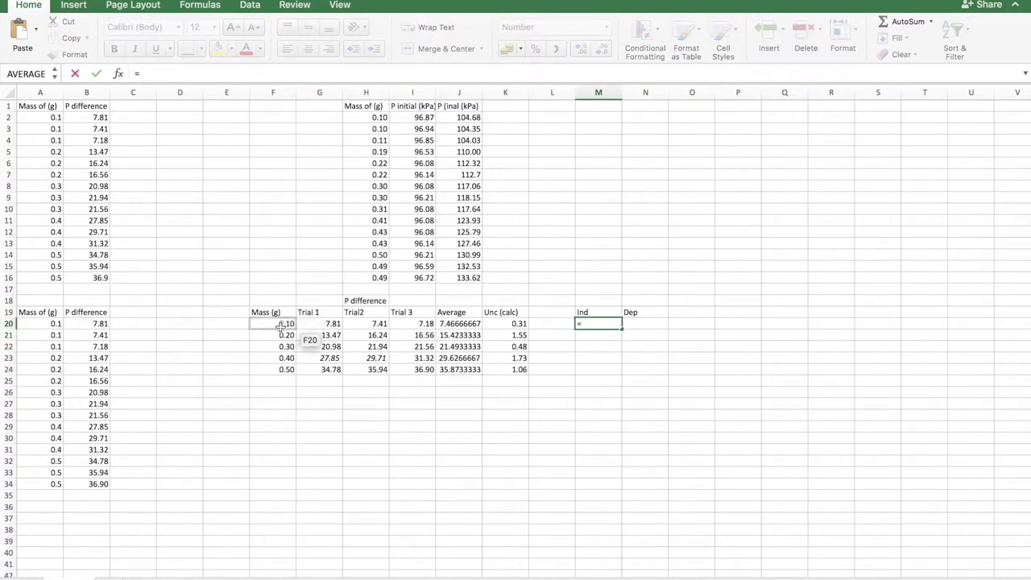
left_click(281, 324)
key("Return")
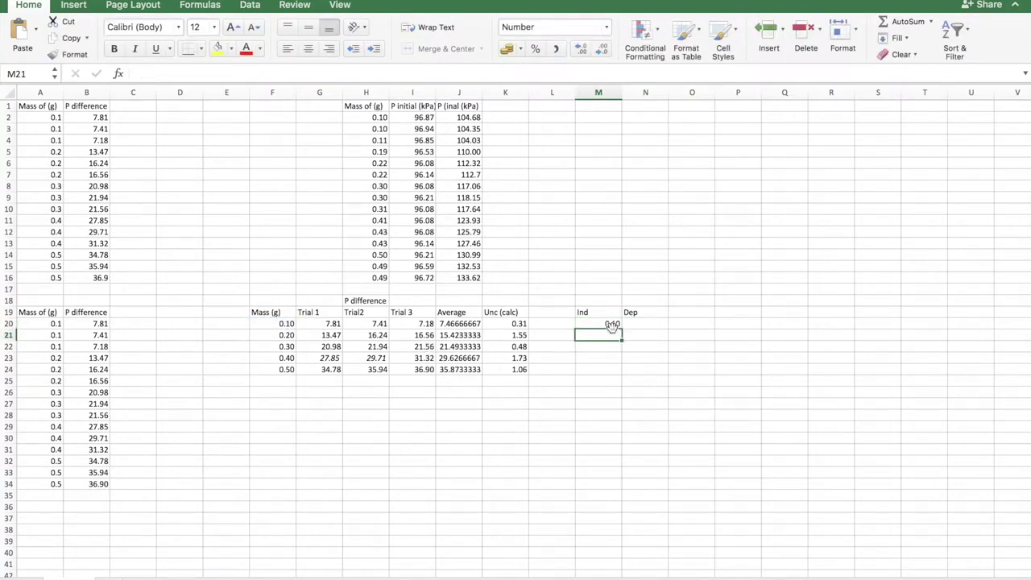
left_click(612, 324)
left_click_drag(620, 328, 613, 377)
Fill column N with =J20 links to the averages down to N24.
left_click(637, 326)
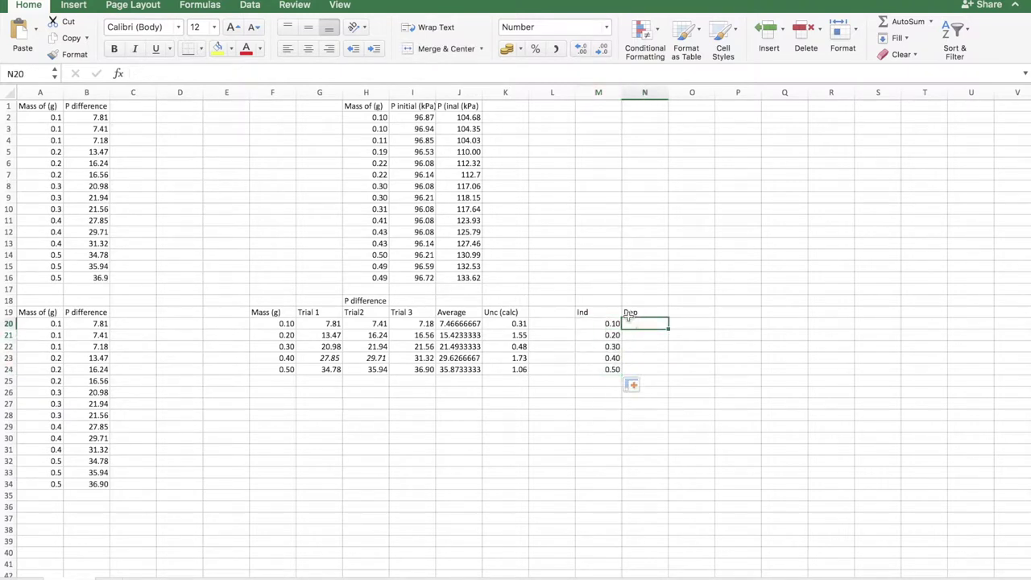
type("=")
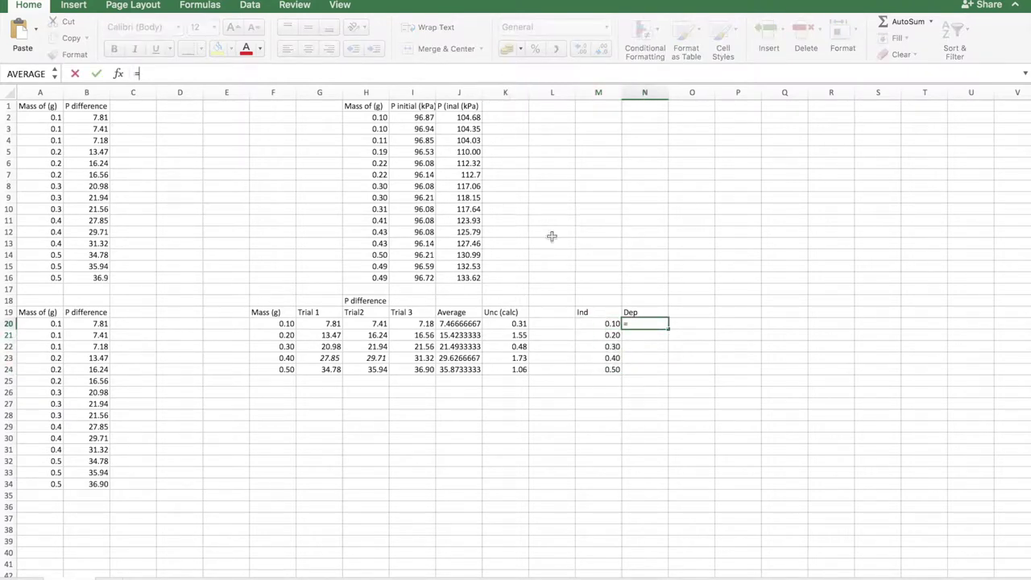
left_click(454, 324)
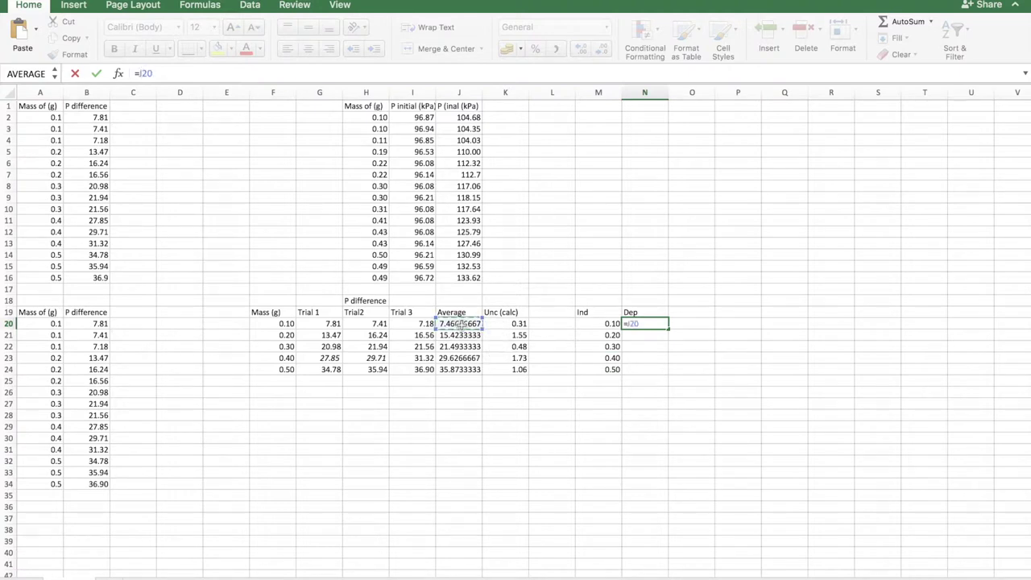
key("Return")
left_click(644, 324)
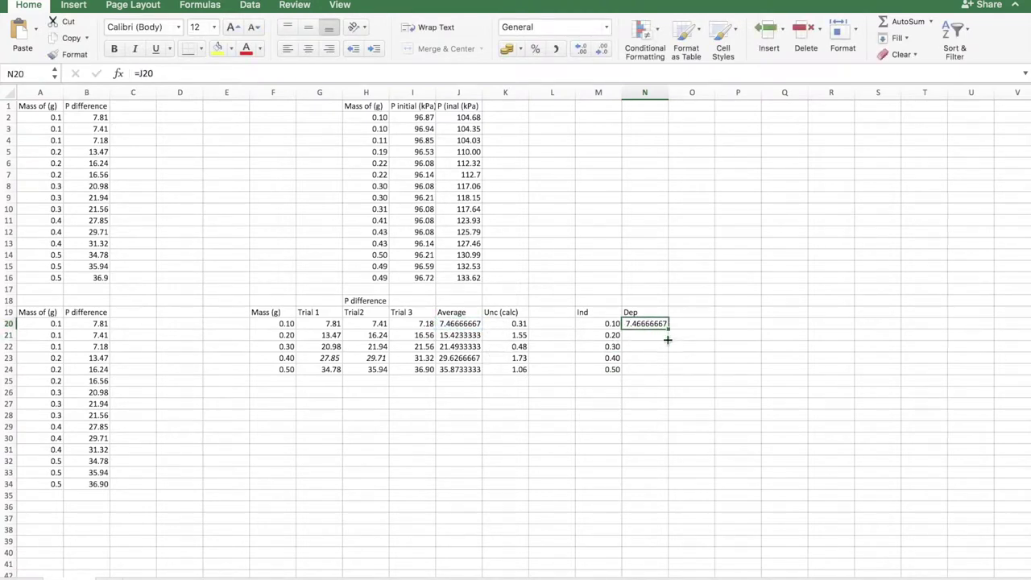
left_click_drag(668, 339, 666, 373)
left_click(727, 412)
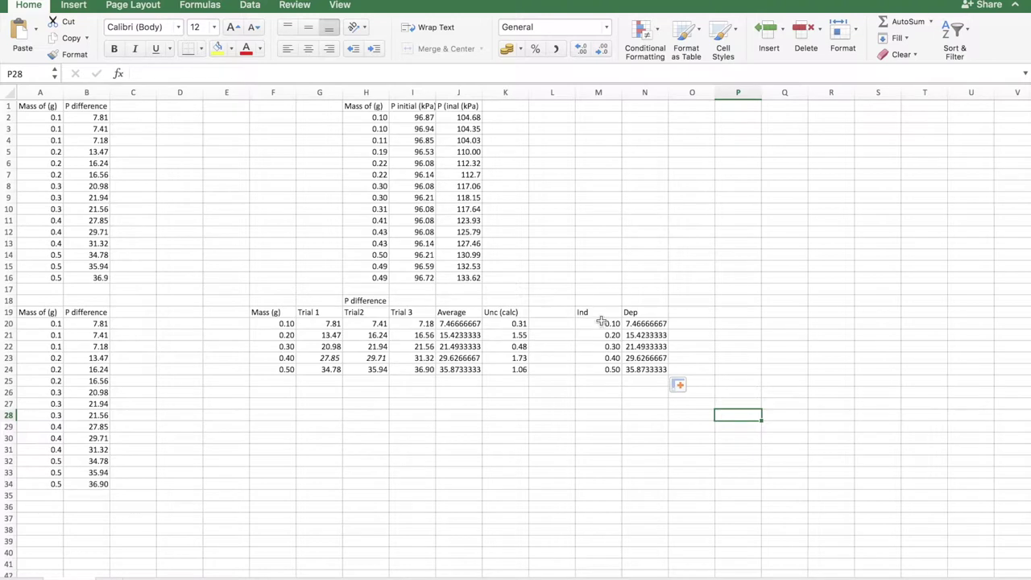
Clear the Ind heading and select M19:N24 for charting.
left_click(600, 314)
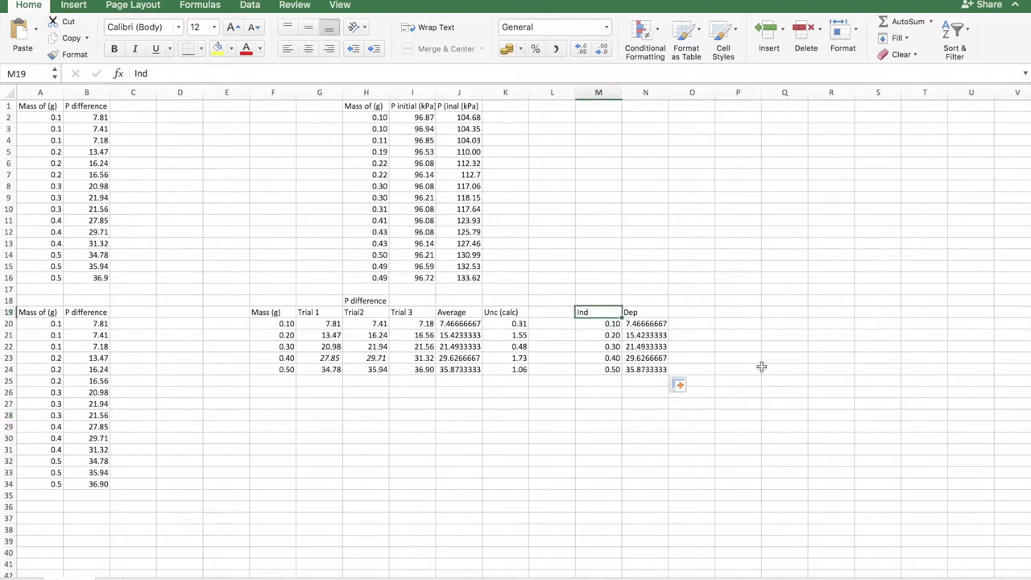
key("Delete")
left_click_drag(599, 312, 648, 369)
left_click(88, 5)
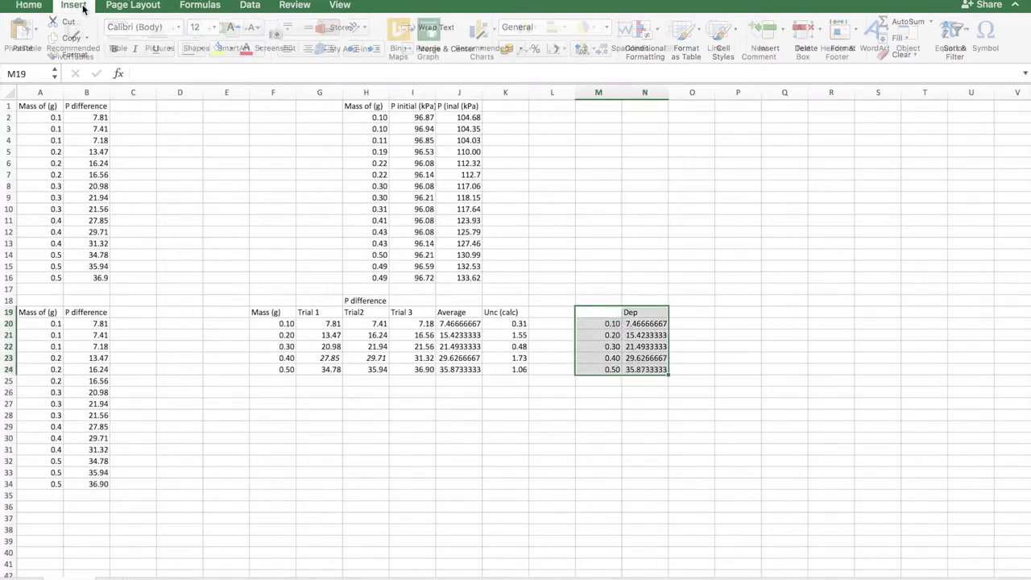
Insert a plain scatter chart of M19:N24 and move it to the upper right.
left_click(560, 51)
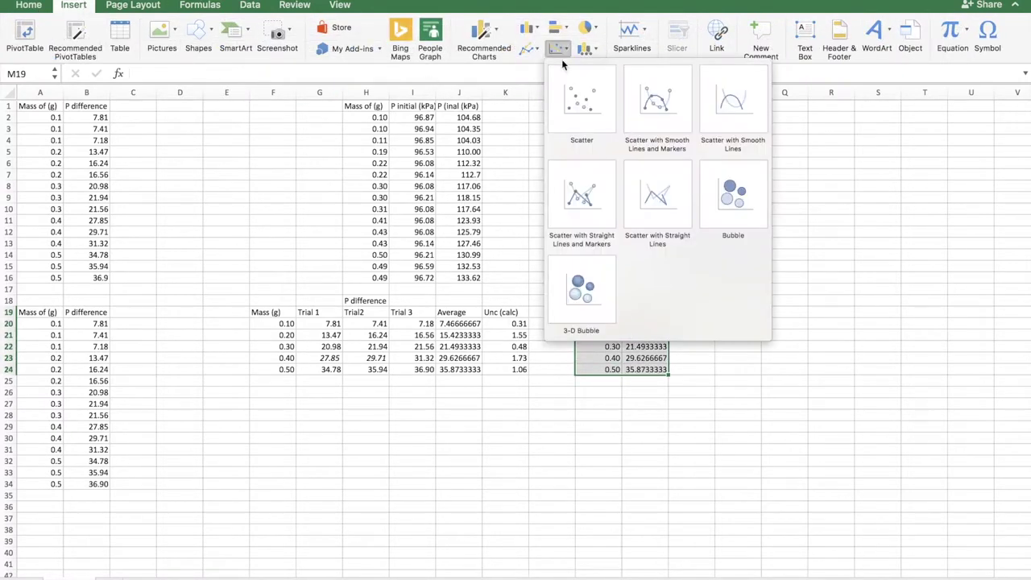
left_click(585, 97)
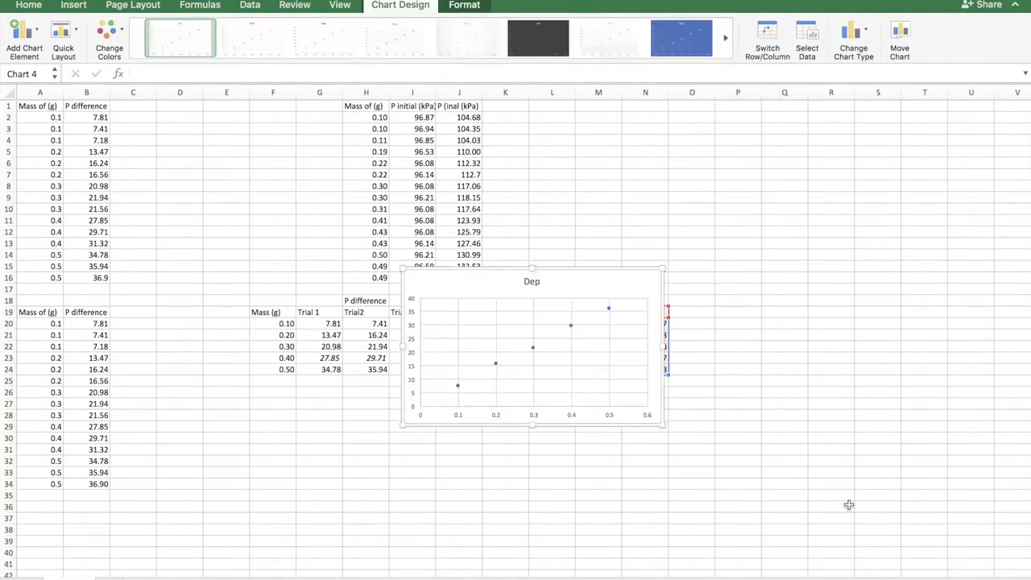
left_click_drag(639, 269, 914, 187)
left_click(765, 412)
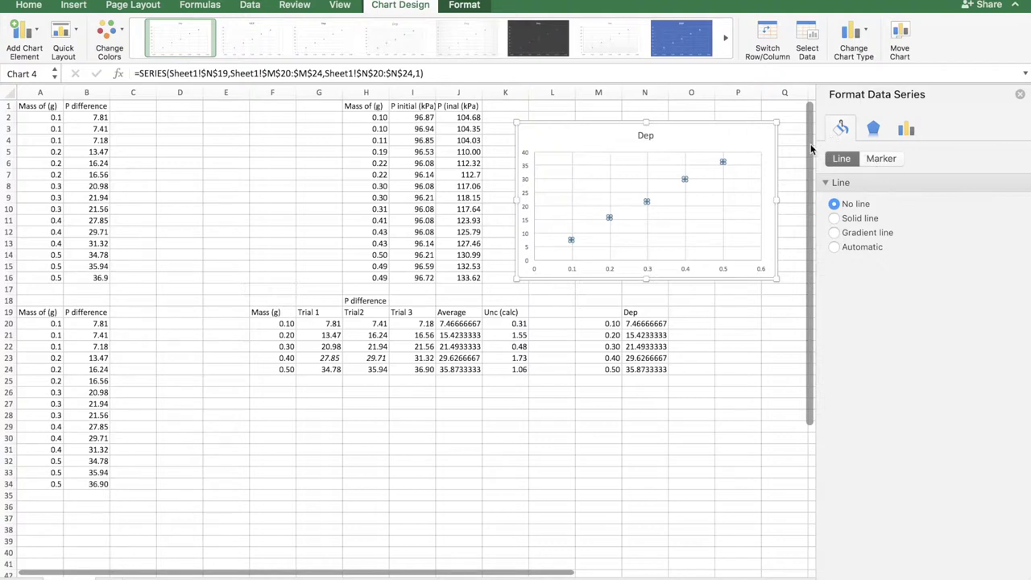
Change the Dep series markers to the built-in x shape.
mouse_move(684, 177)
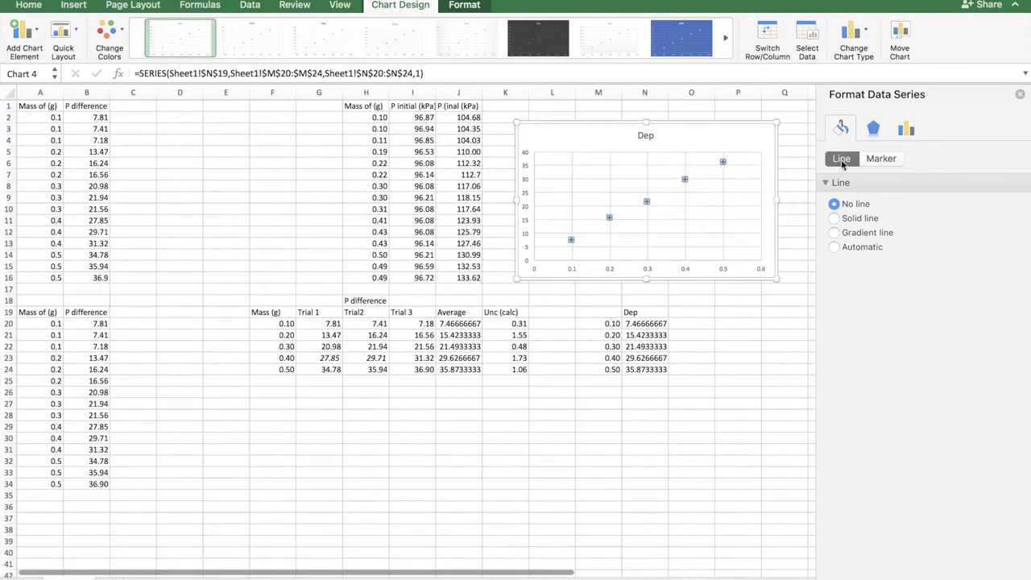
left_click(886, 161)
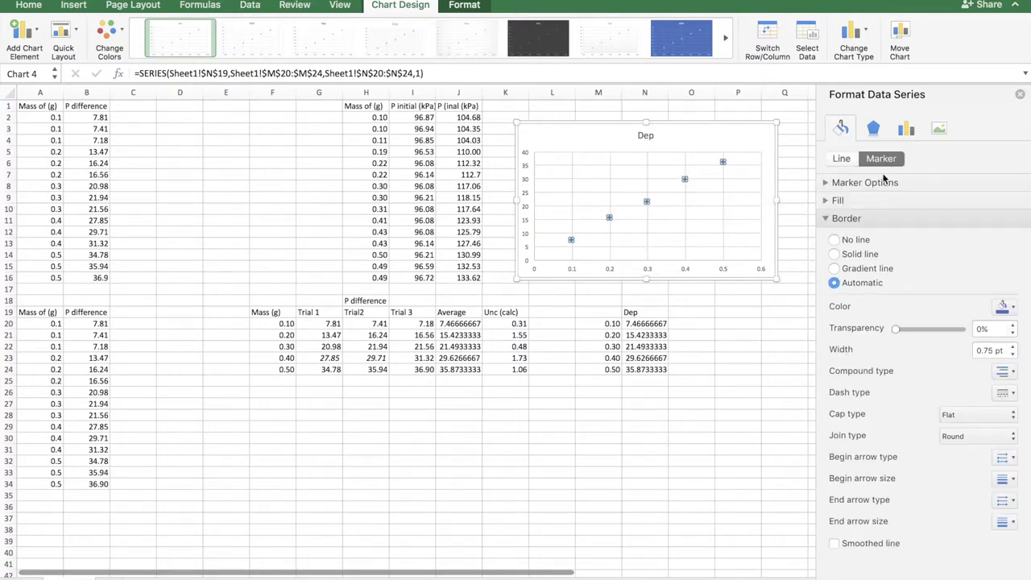
left_click(864, 182)
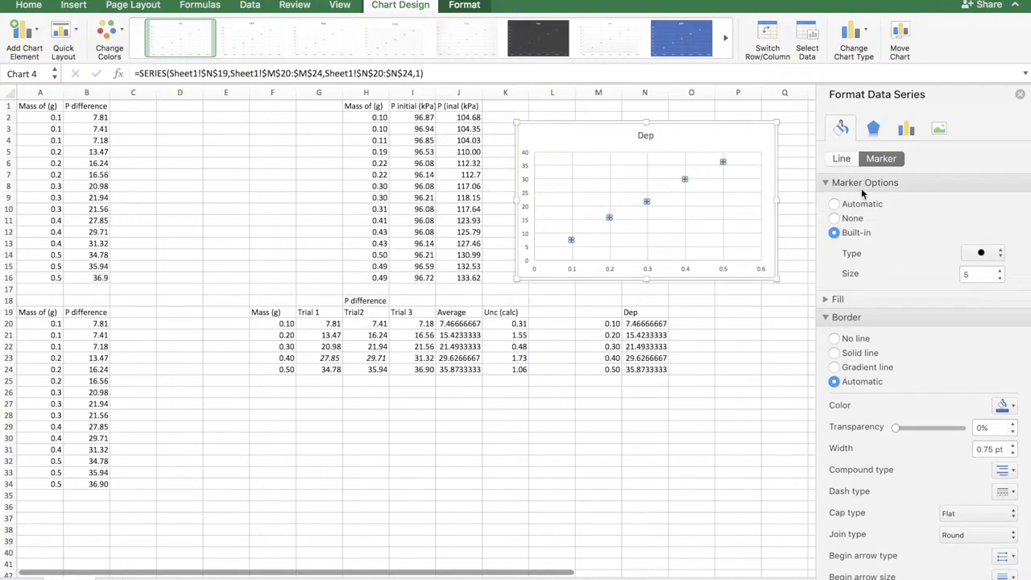
left_click(977, 254)
left_click(972, 201)
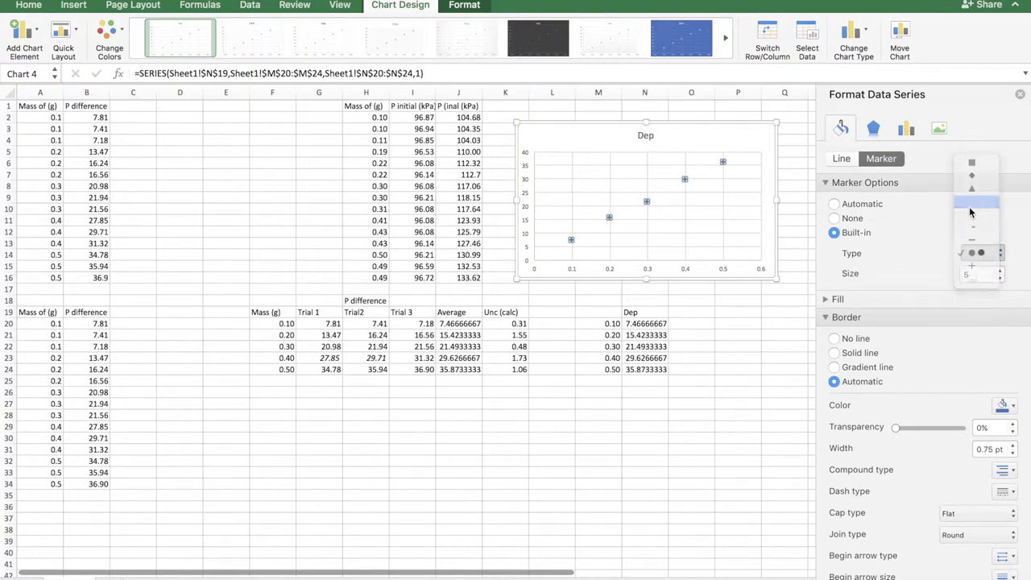
left_click(741, 312)
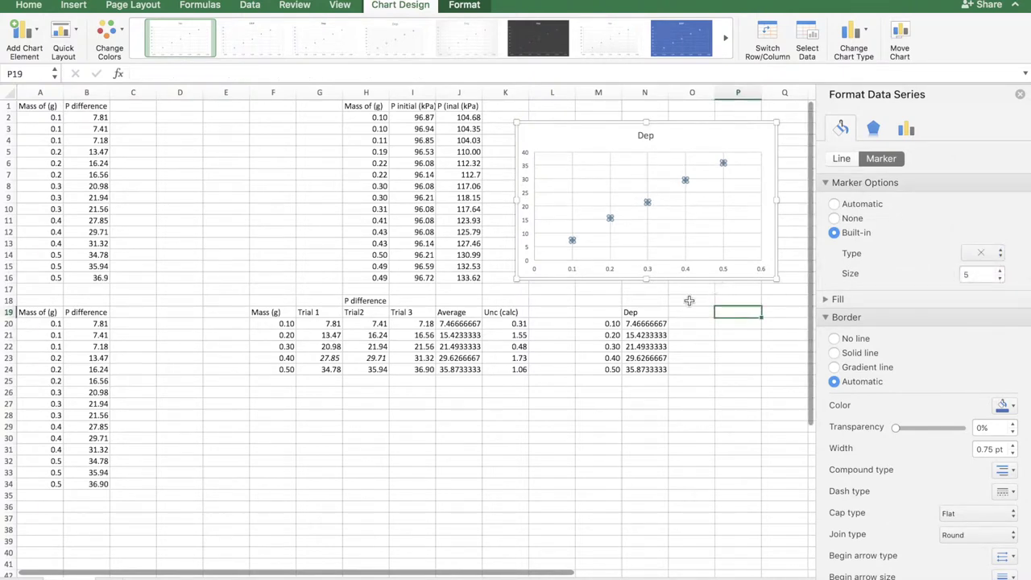
Set the x markers on the Dep series to size 7.
left_click(684, 181)
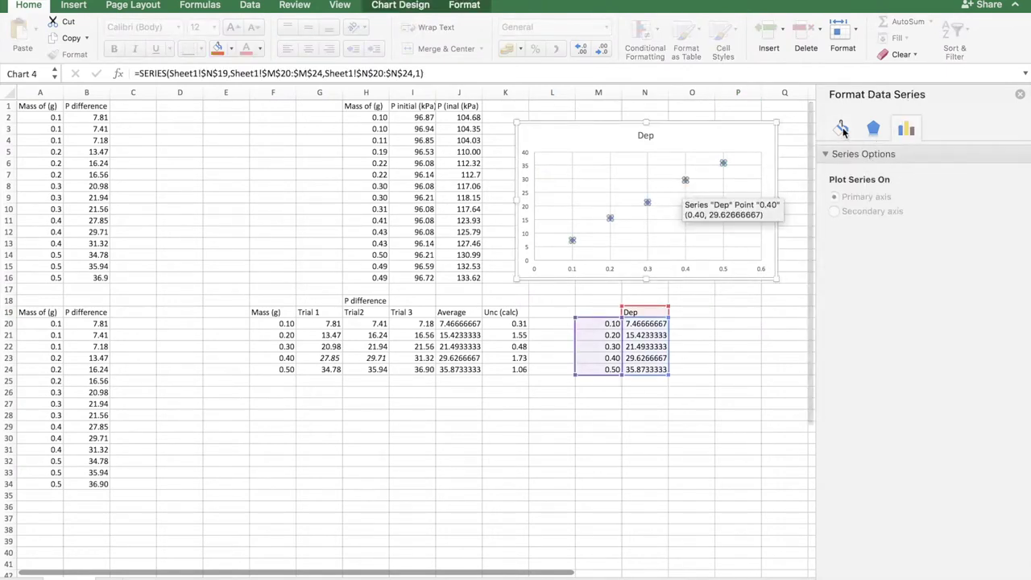
left_click(841, 130)
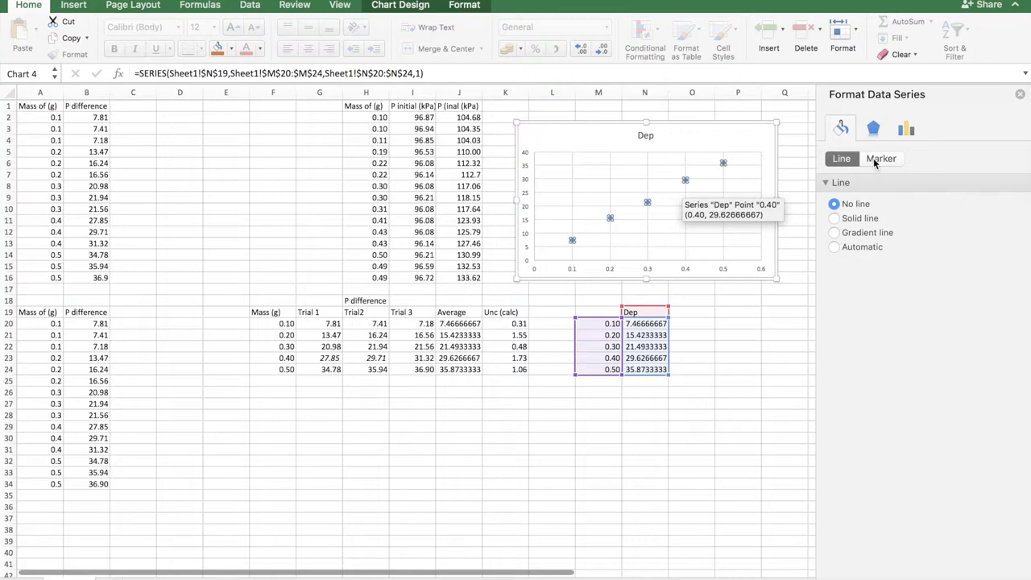
left_click(875, 161)
left_click(869, 183)
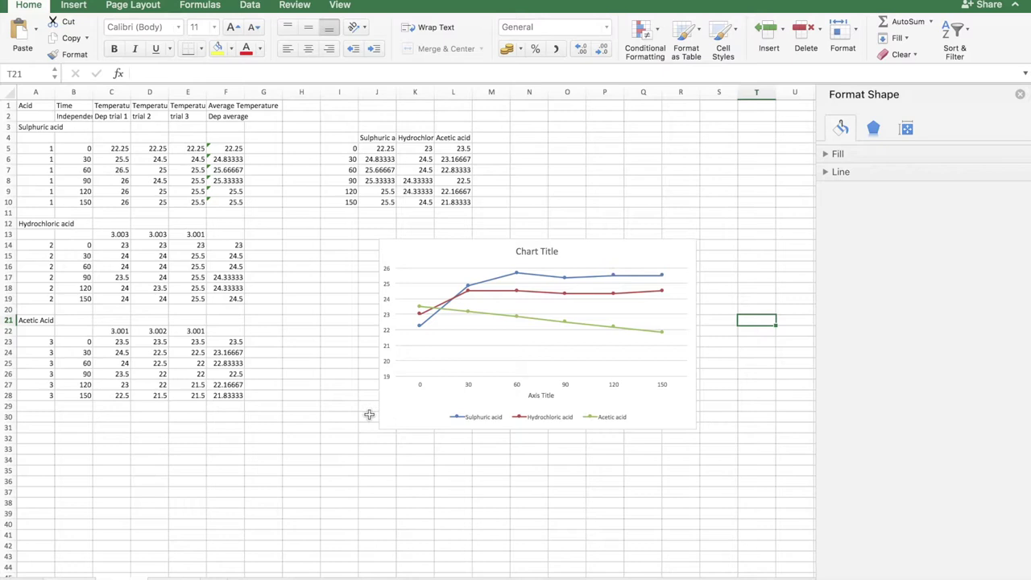
Place the acid temperature chart's legend on the right.
left_click(462, 420)
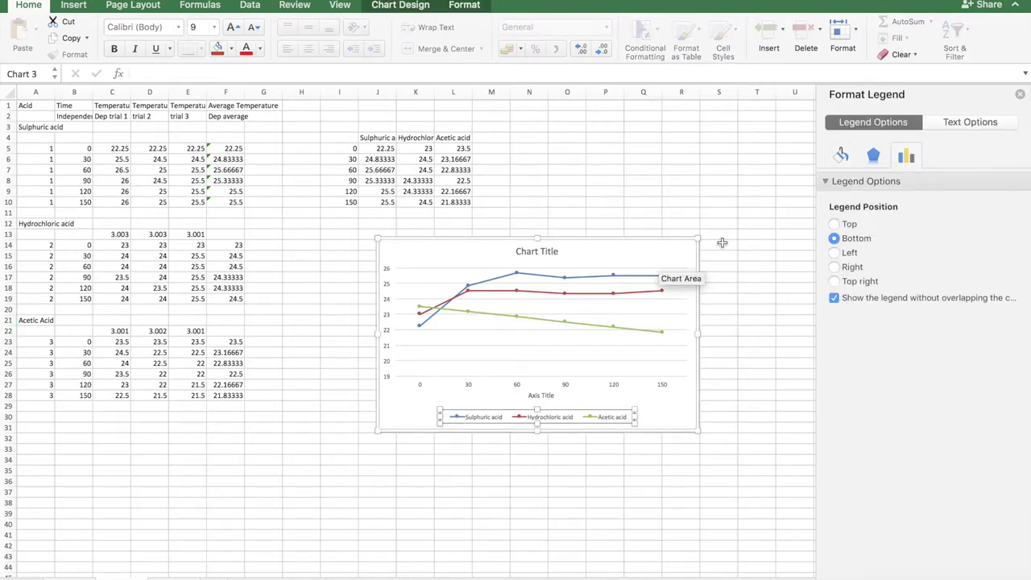
left_click(400, 5)
left_click(16, 30)
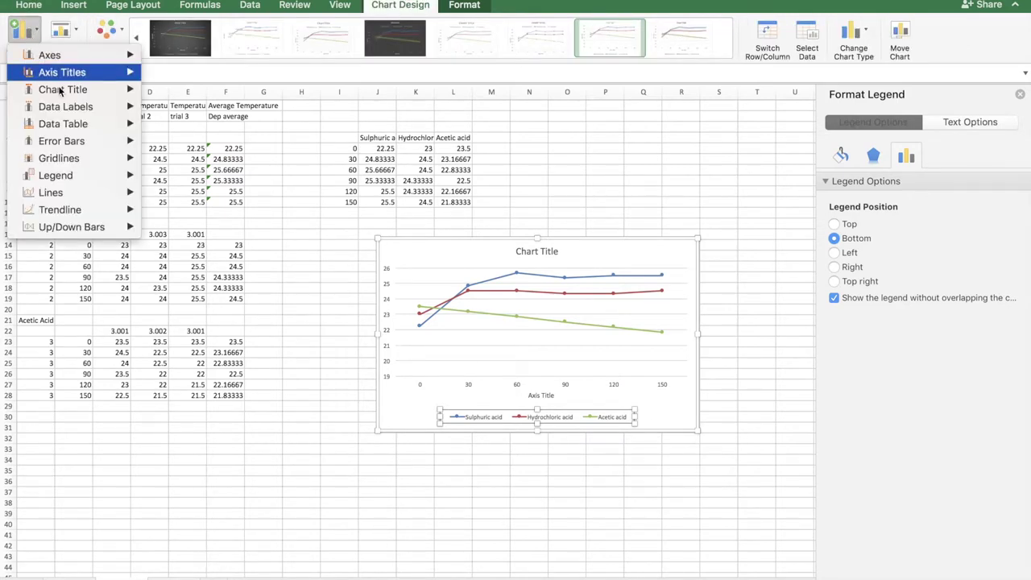
mouse_move(70, 175)
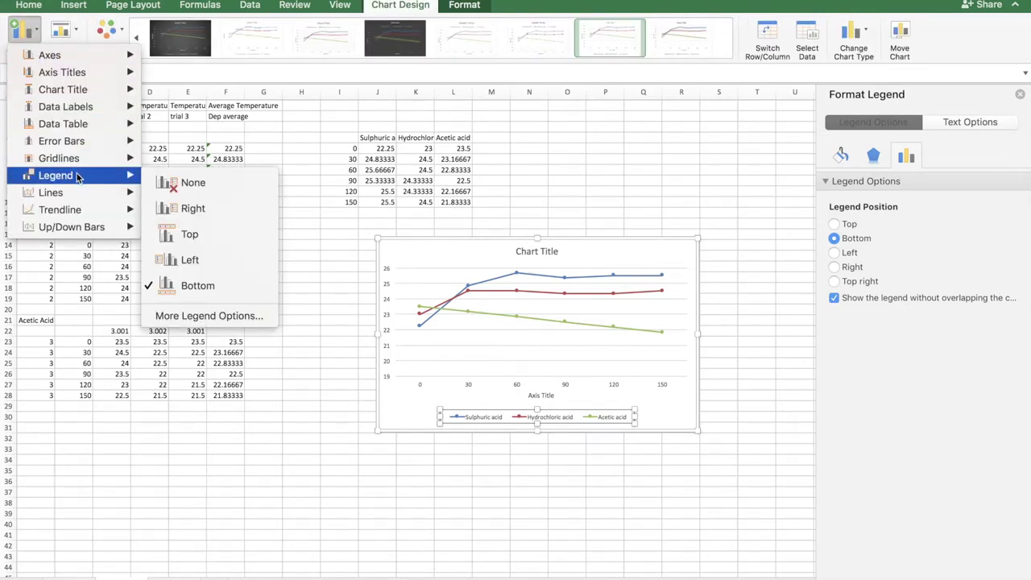
left_click(170, 211)
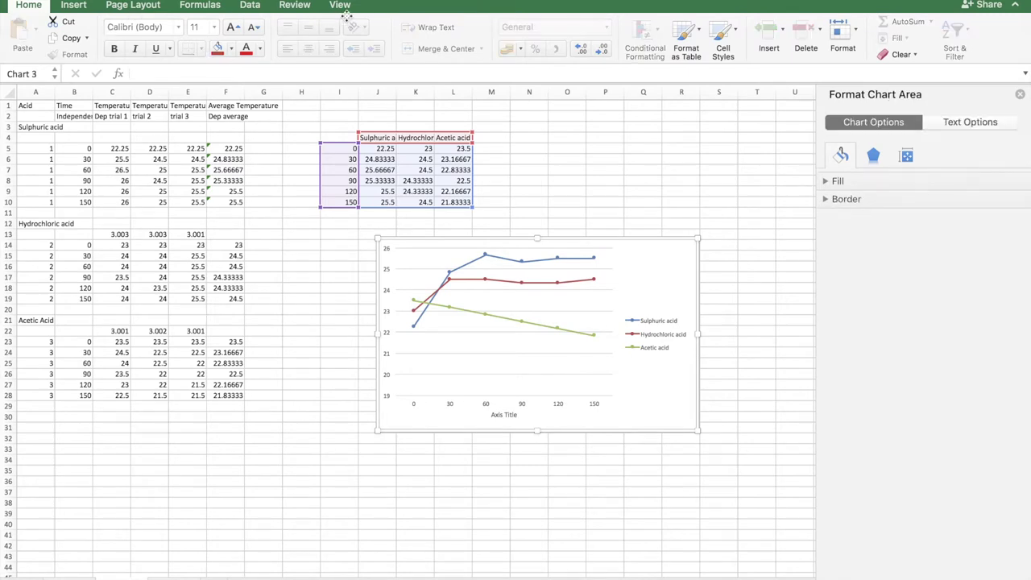
Add a chart title above the acid temperature line chart.
left_click(618, 266)
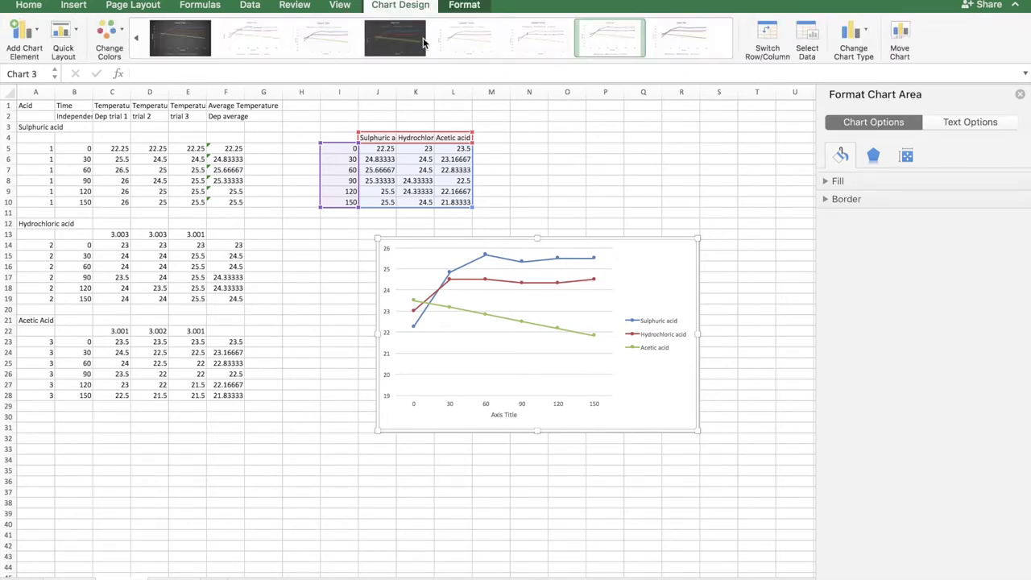
left_click(25, 36)
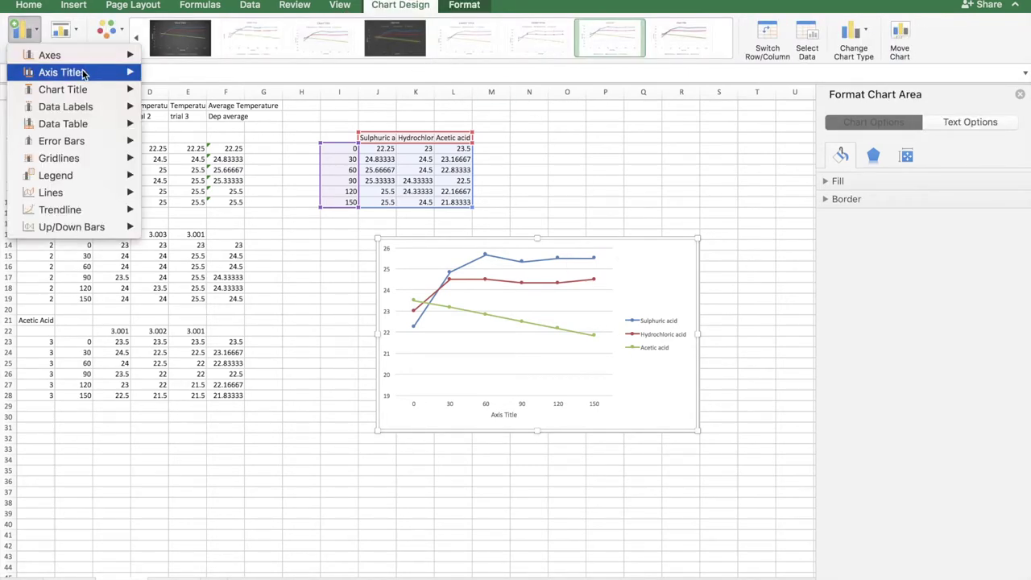
mouse_move(69, 91)
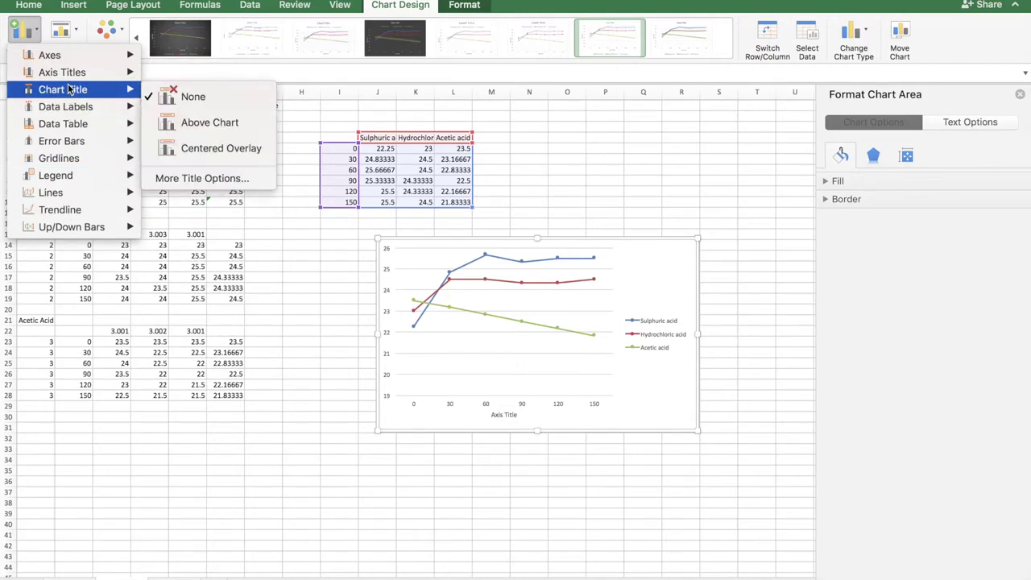
left_click(182, 126)
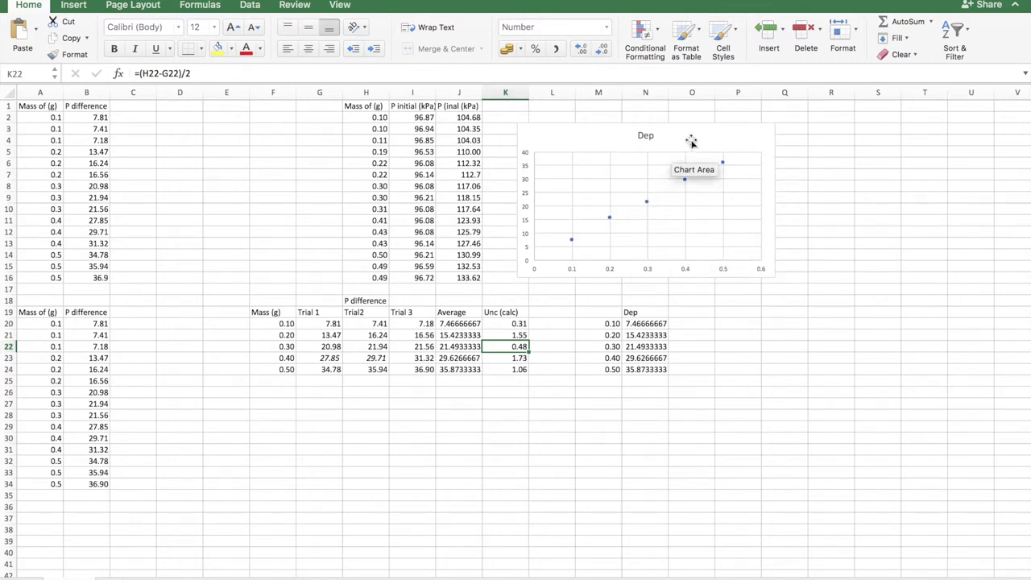
Add error bars to the Dep scatter chart and open More Error Bars Options.
left_click(718, 137)
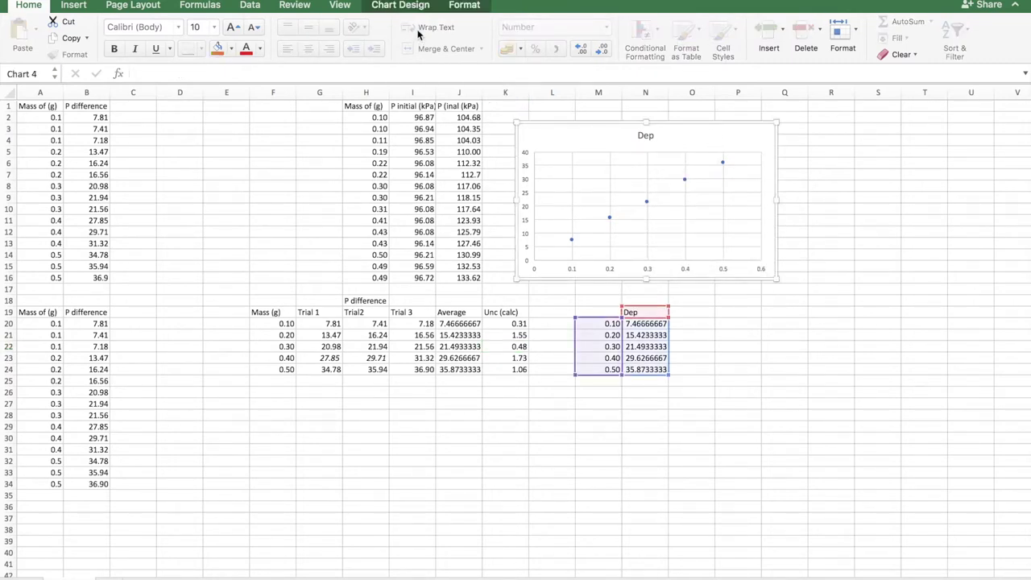
left_click(400, 6)
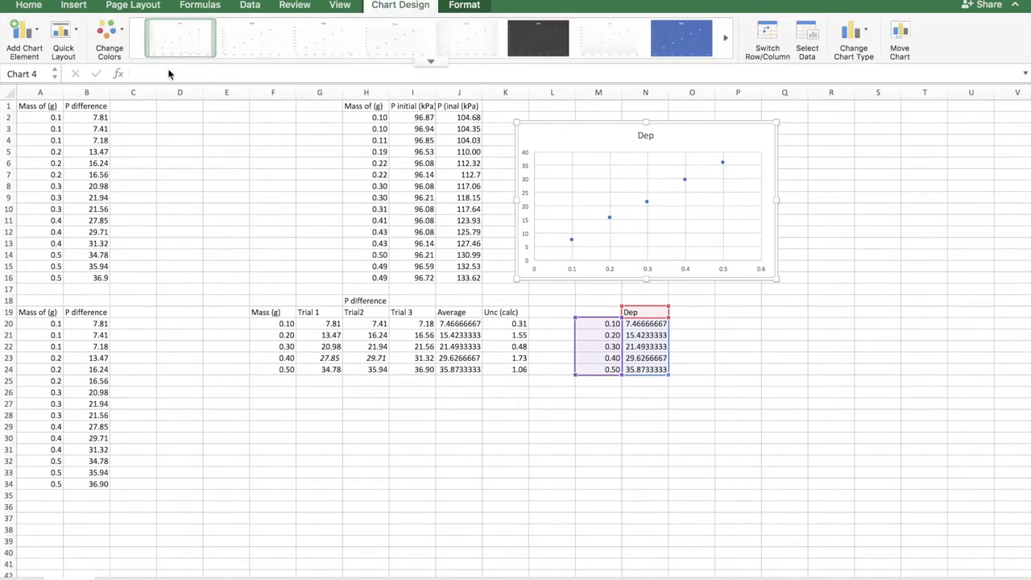
left_click(37, 36)
mouse_move(80, 146)
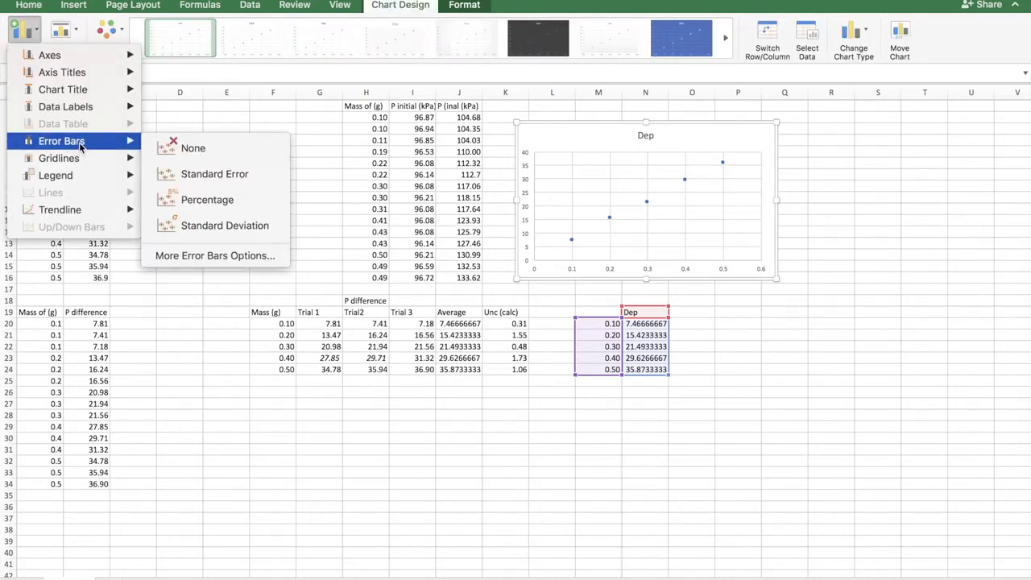
left_click(193, 256)
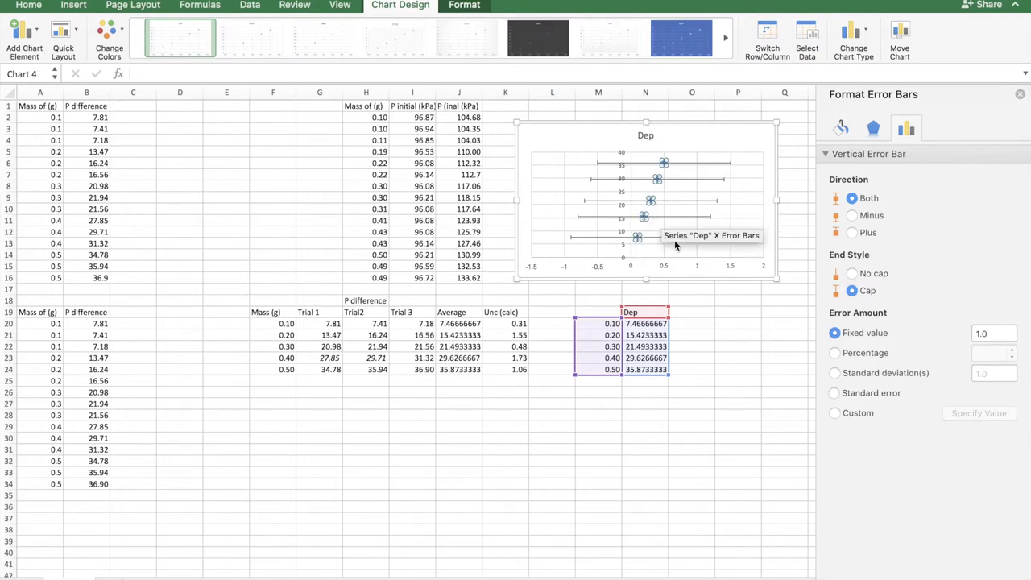
Set custom positive and negative error values to K20:K24.
left_click(834, 413)
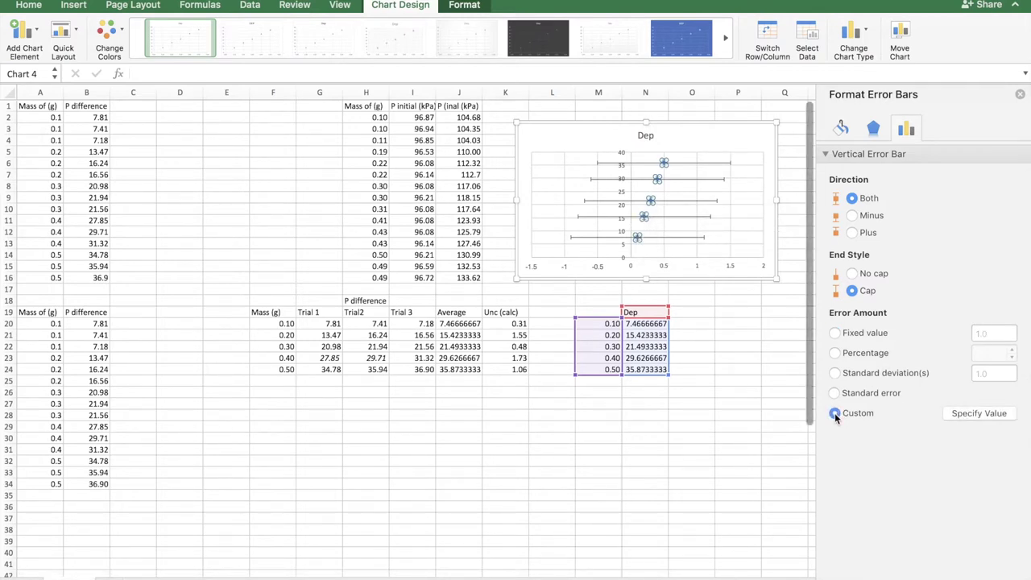
left_click(979, 413)
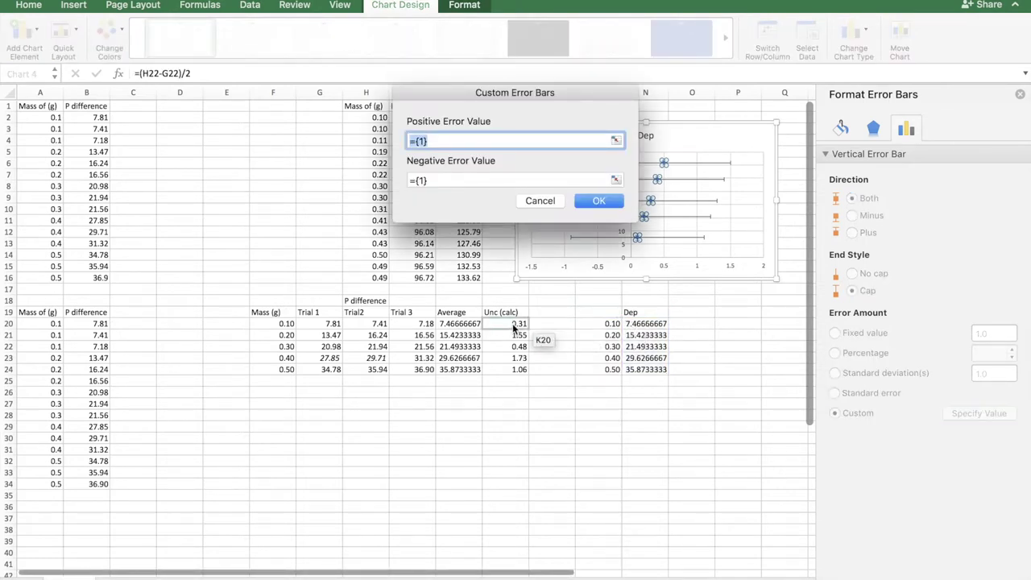
left_click_drag(513, 327, 505, 368)
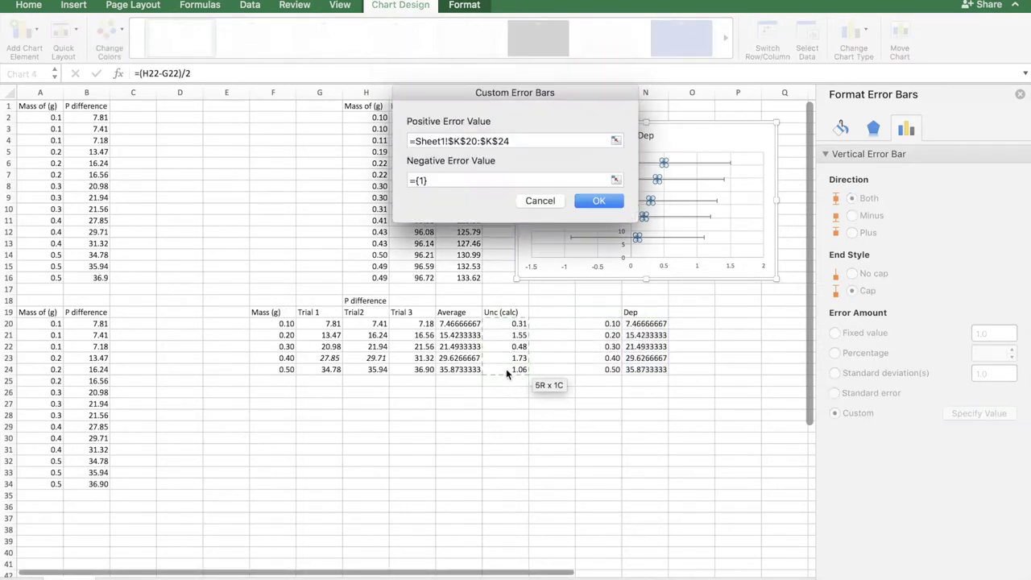
left_click(464, 179)
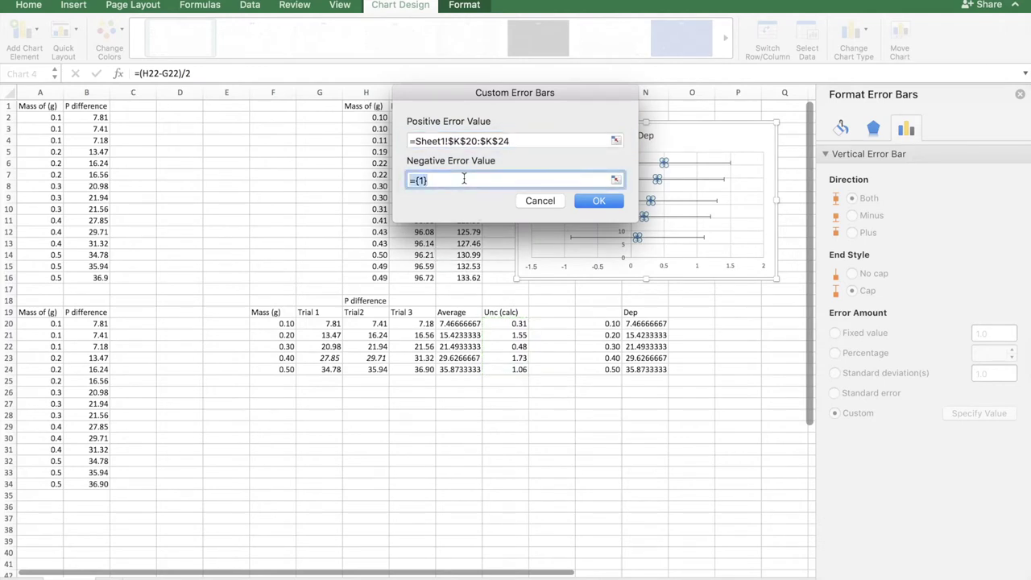
key("BackSpace")
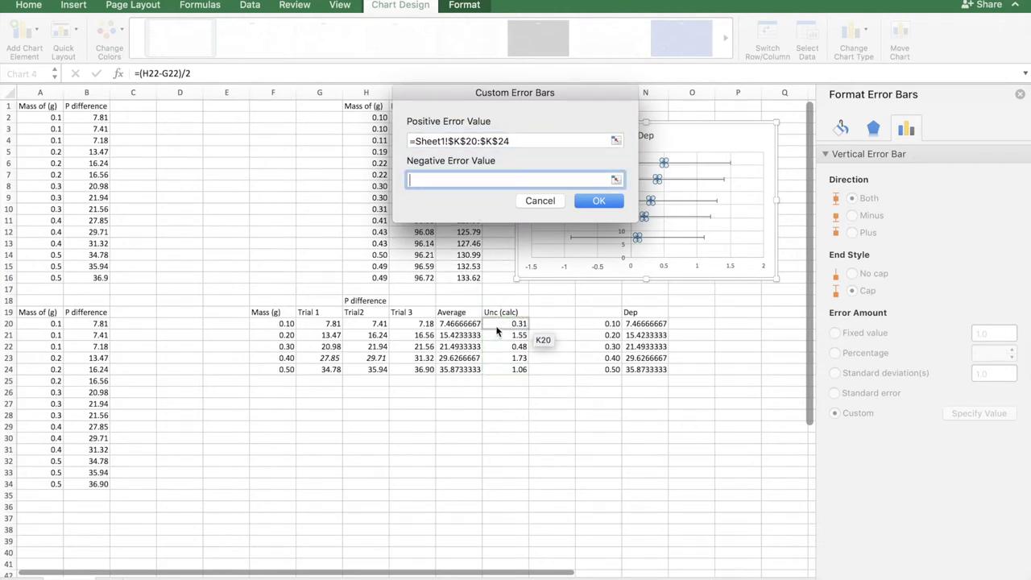
left_click_drag(493, 326, 492, 366)
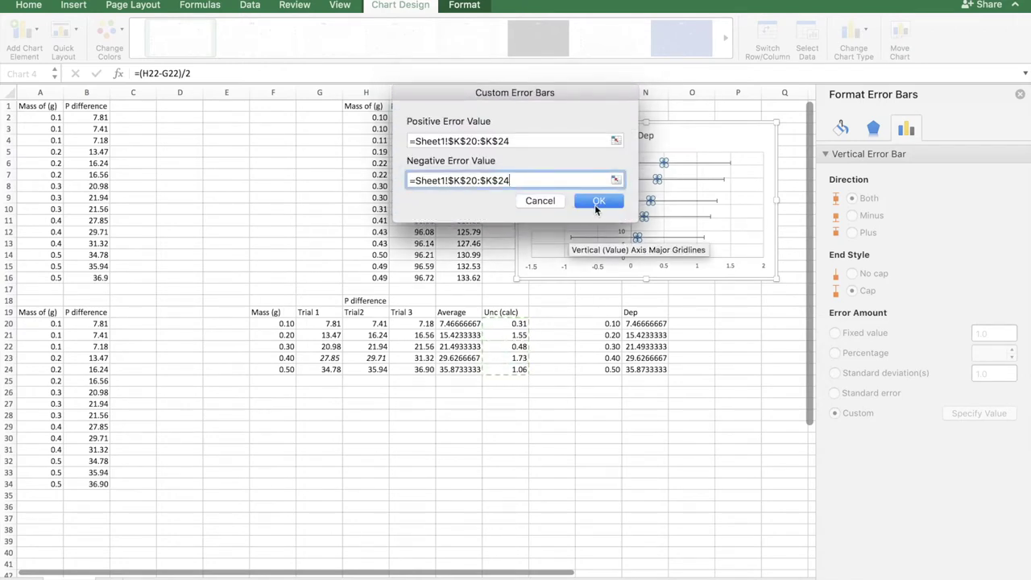
left_click(596, 202)
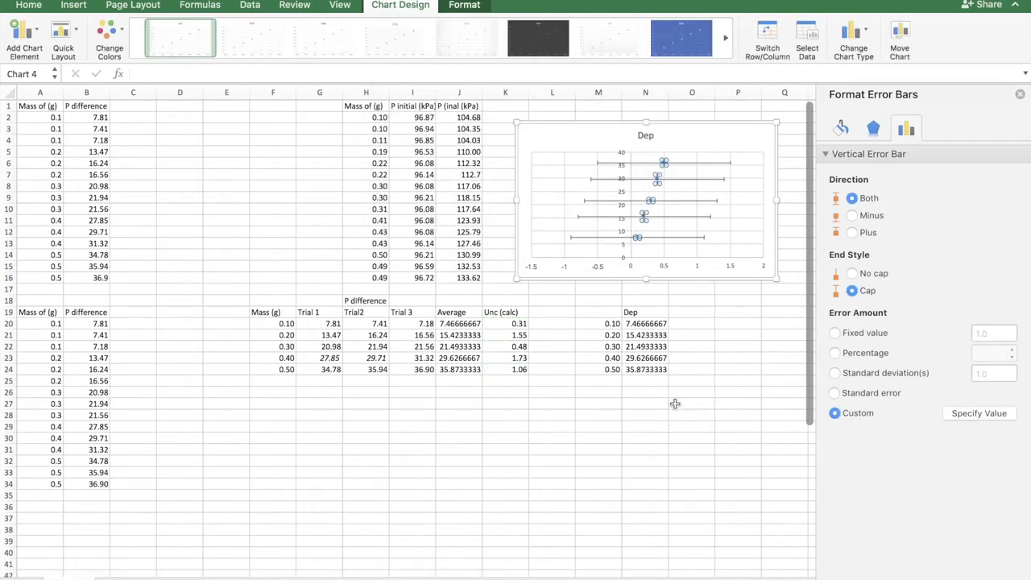
Set the Dep chart's horizontal error bars to a fixed value of 0.01.
left_click(742, 371)
left_click(691, 187)
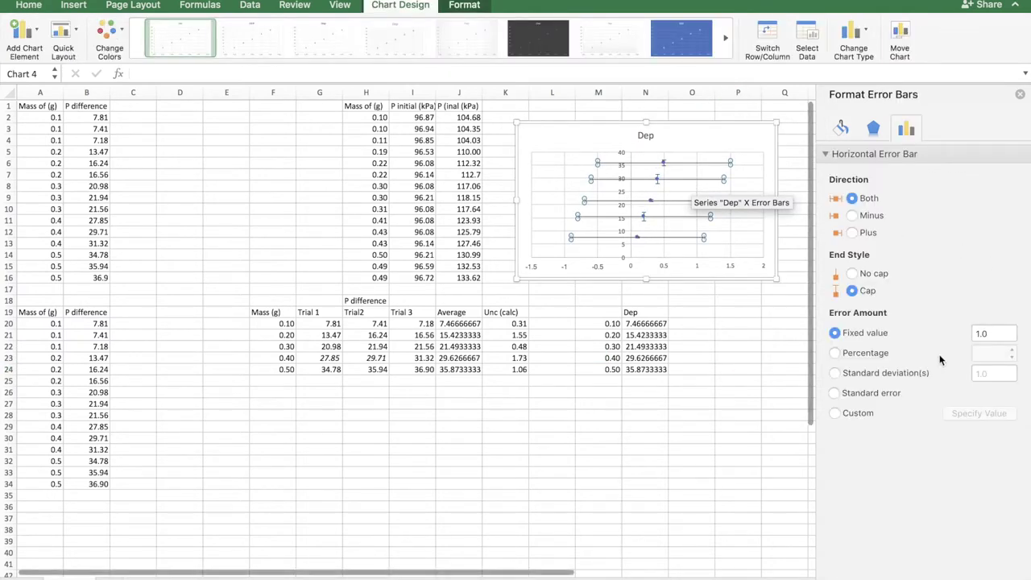
left_click(996, 332)
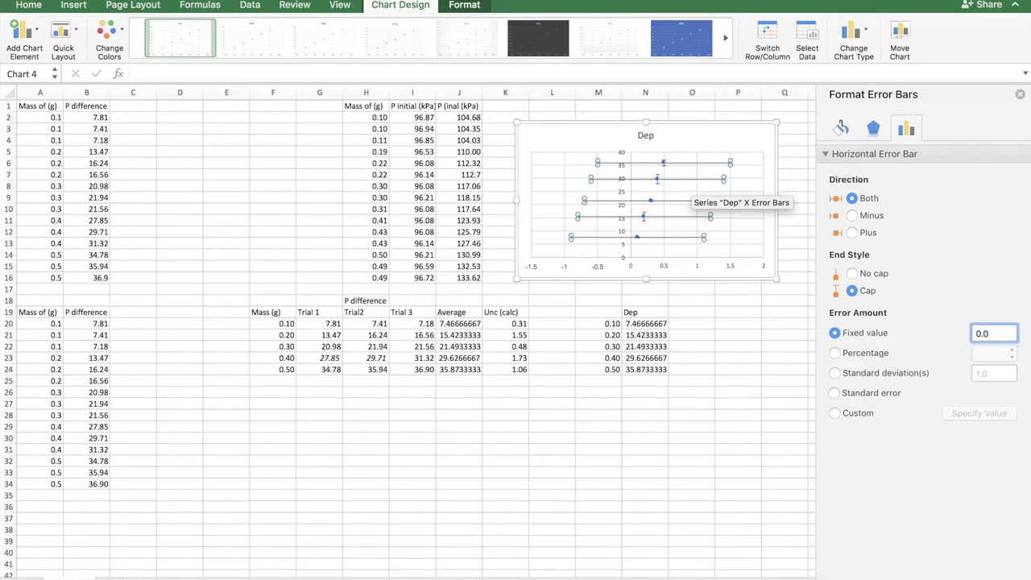
type("0.01")
key("Return")
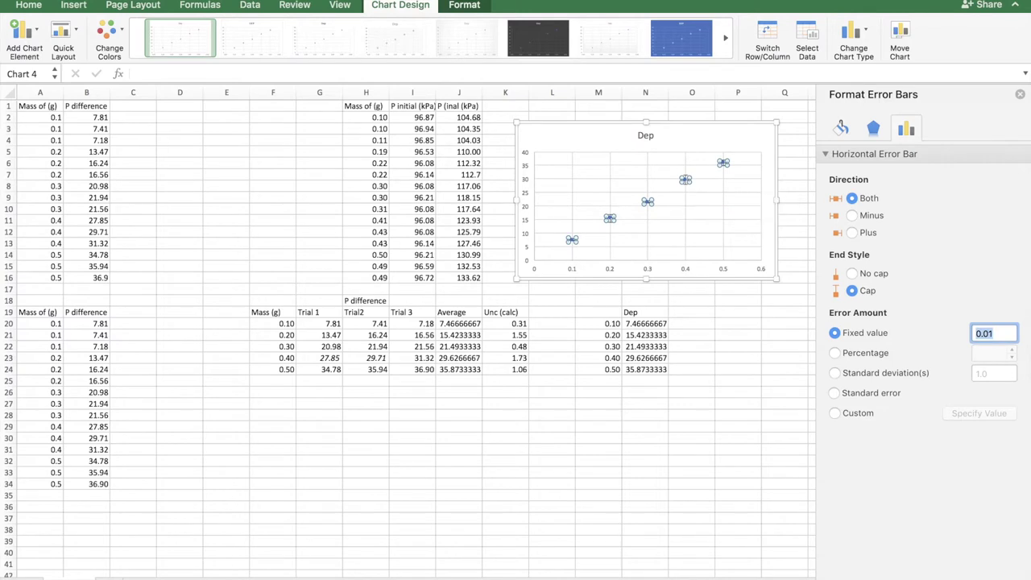
left_click(597, 540)
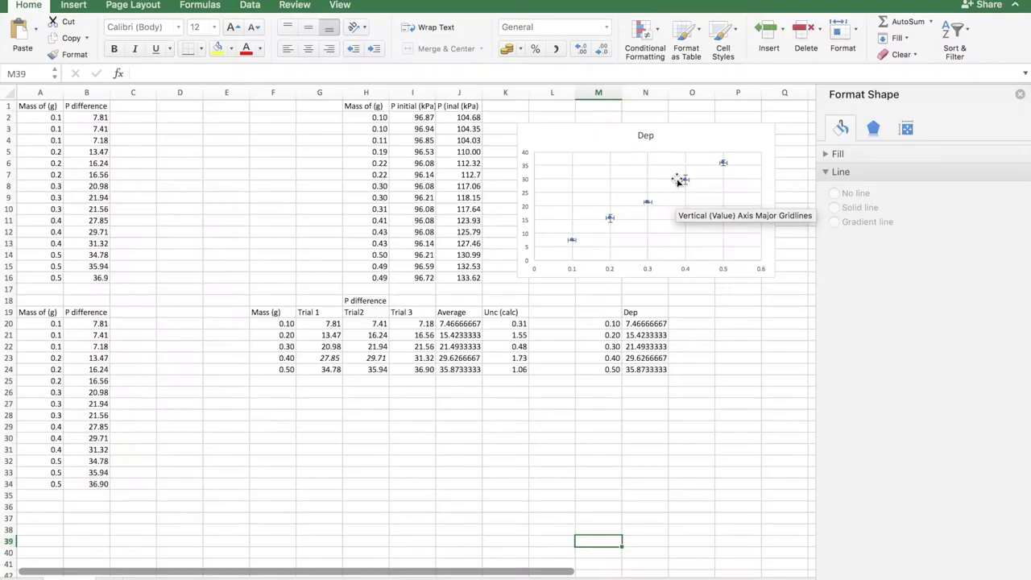
left_click(750, 226)
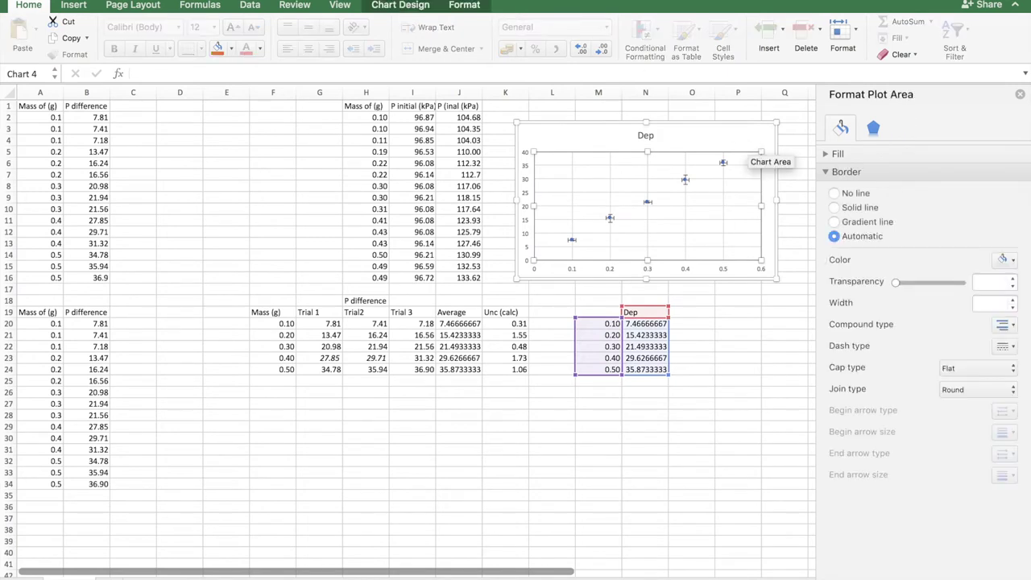
Add a dotted trendline through the five Dep points via Add Chart Element.
left_click(420, 5)
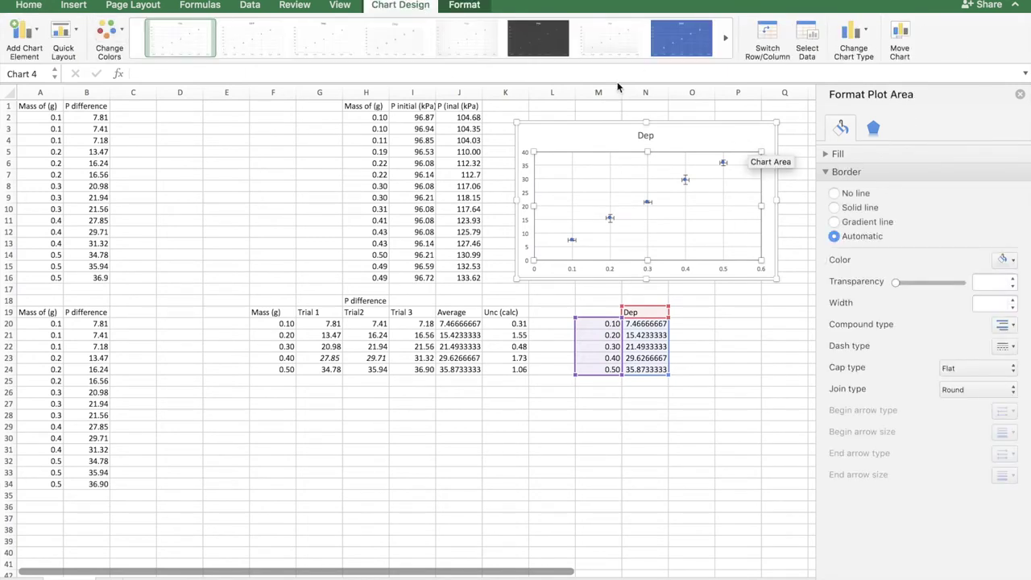
left_click(24, 33)
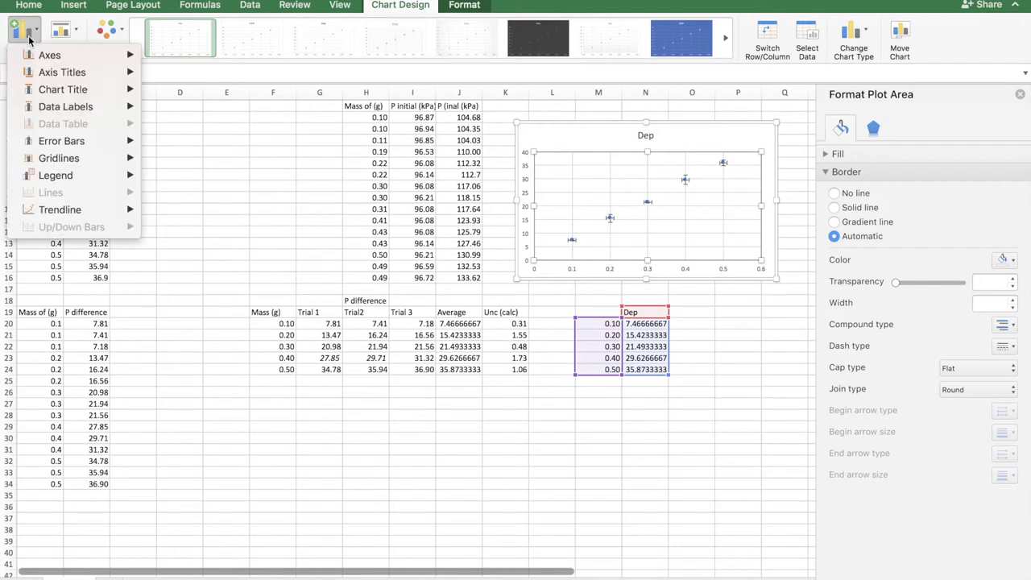
mouse_move(47, 62)
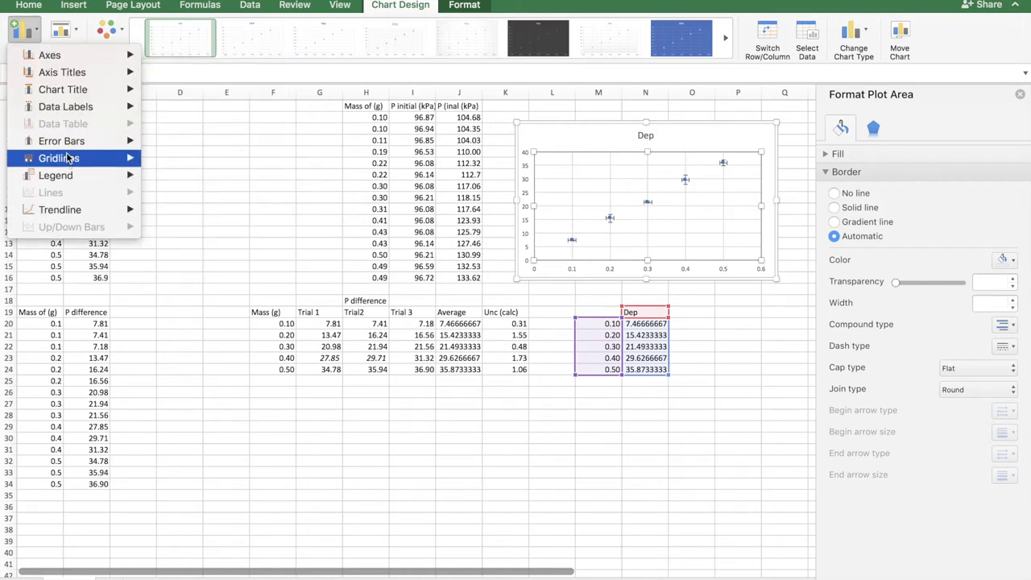
mouse_move(70, 176)
mouse_move(71, 213)
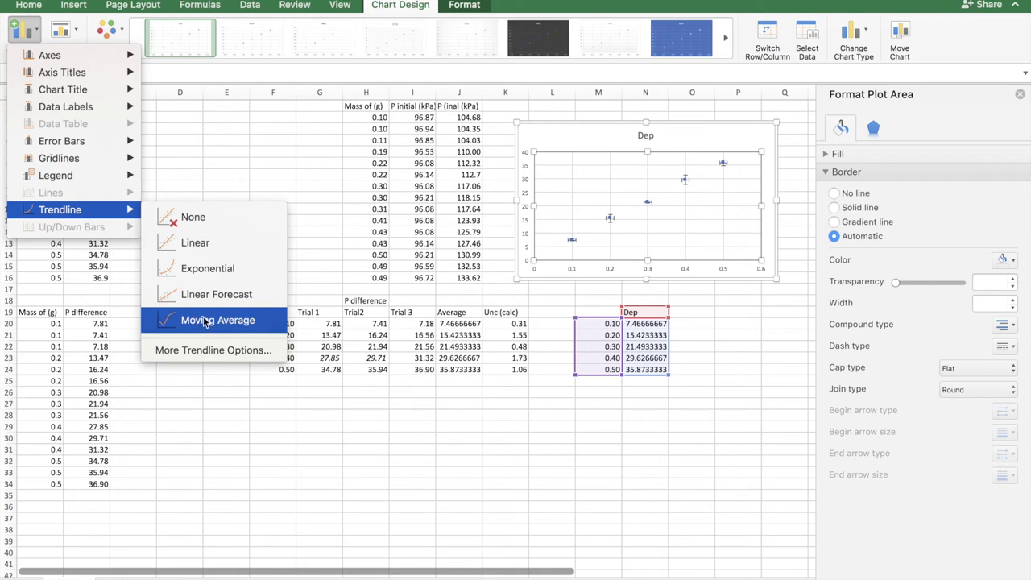
left_click(194, 219)
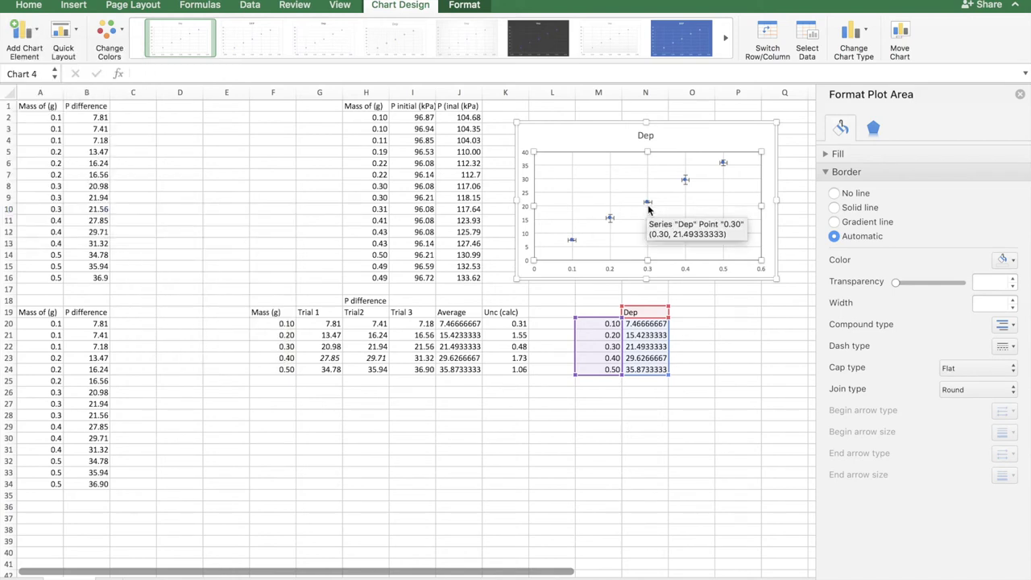